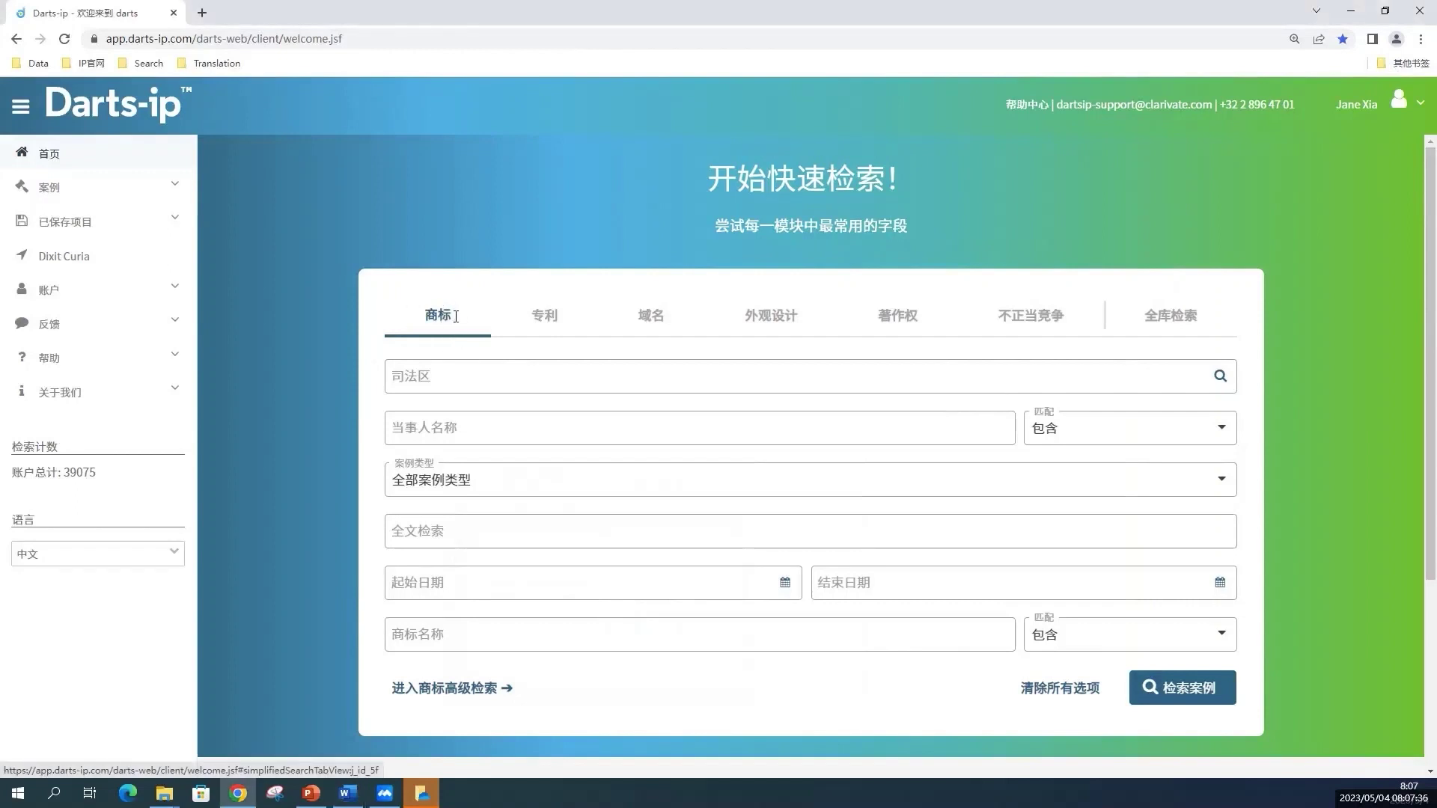
Step: Run a quick trademark case search for party names containing (包含) Unilever and browse the resulting case list
{"action": "left_click", "coordinate": [455, 432]}
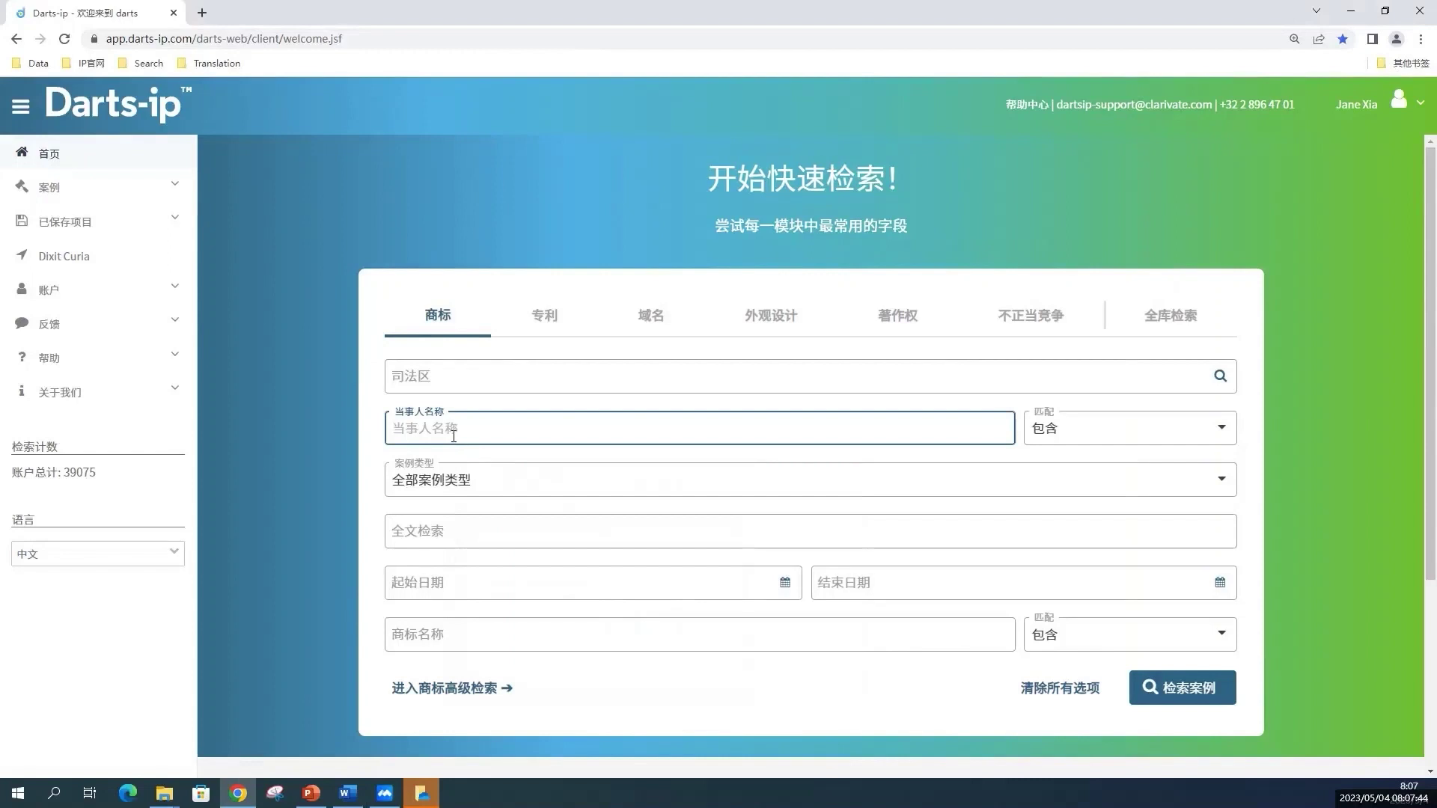
{"action": "type", "text": "Unilever"}
{"action": "left_click", "coordinate": [1223, 432]}
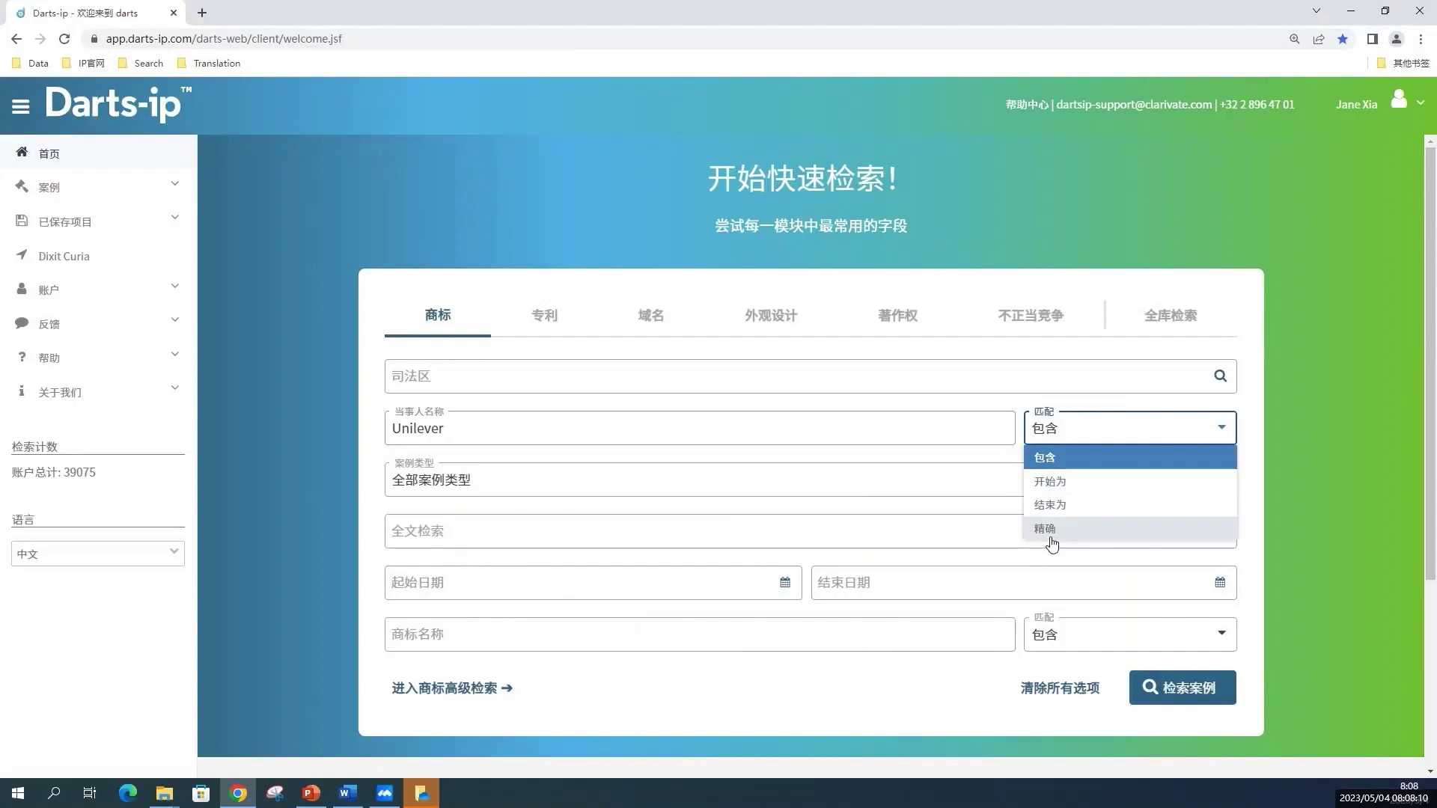
{"action": "left_click", "coordinate": [1068, 458]}
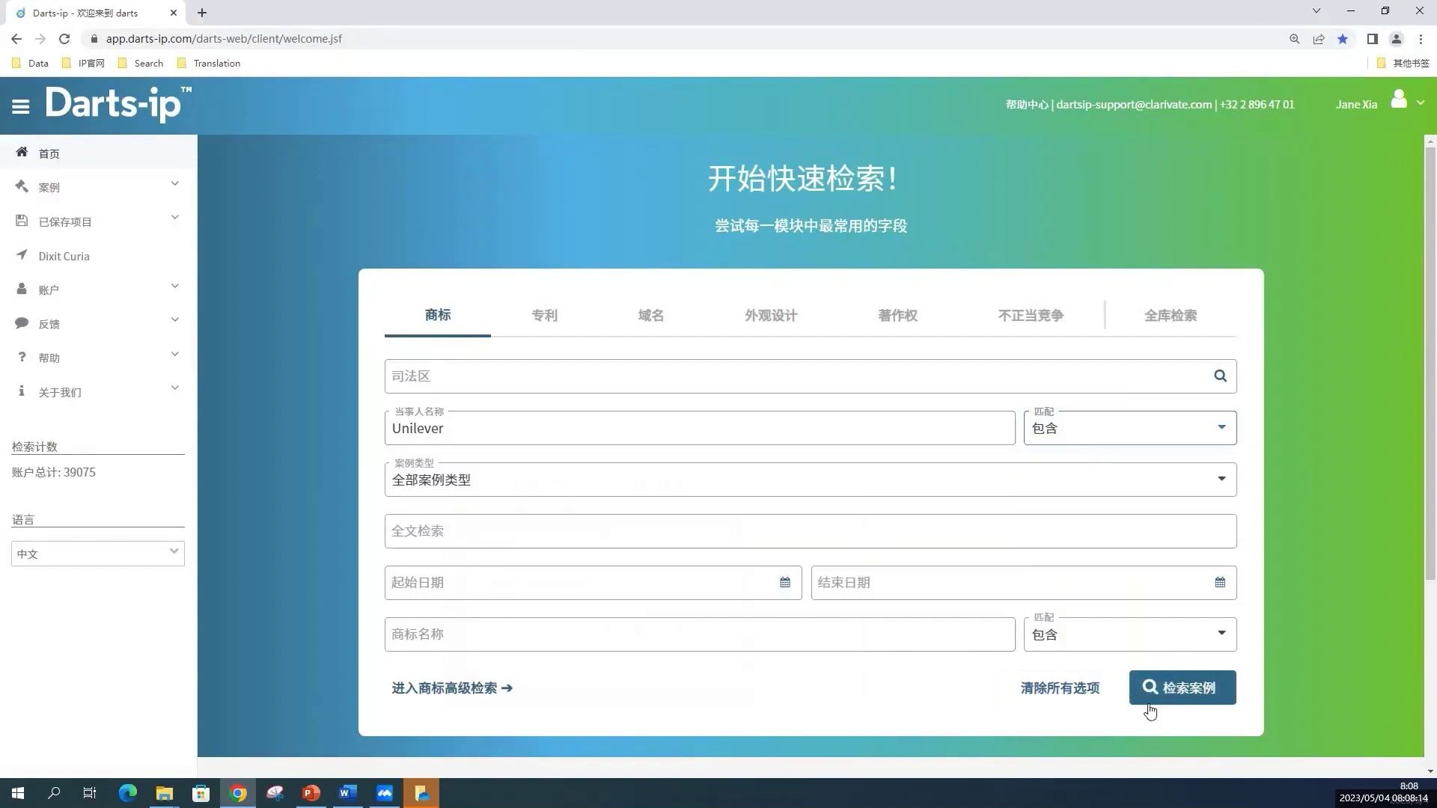
{"action": "left_click", "coordinate": [1196, 689]}
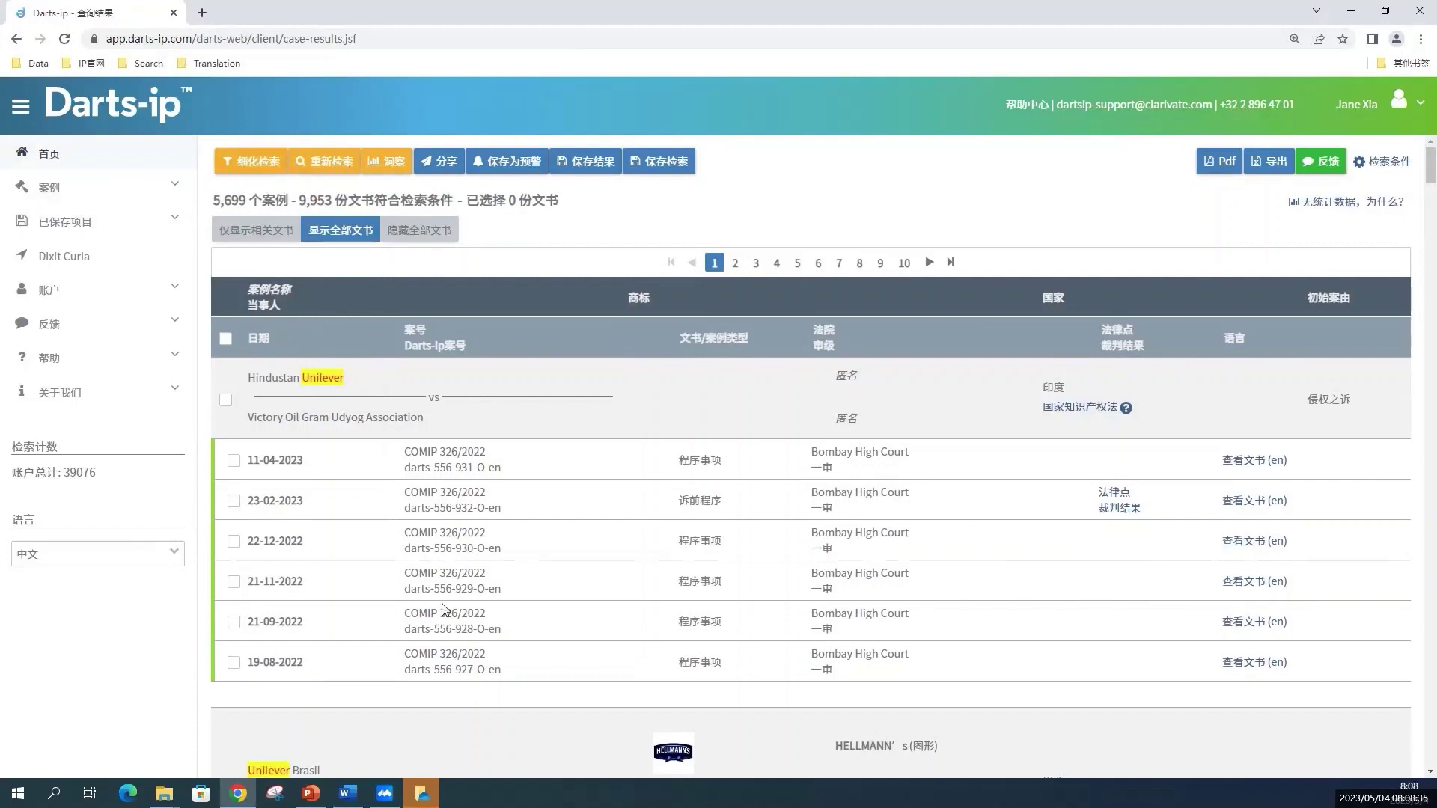
{"action": "scroll", "coordinate": [597, 545], "scroll_direction": "down", "scroll_amount": 1}
{"action": "scroll", "coordinate": [597, 545], "scroll_direction": "down", "scroll_amount": 12}
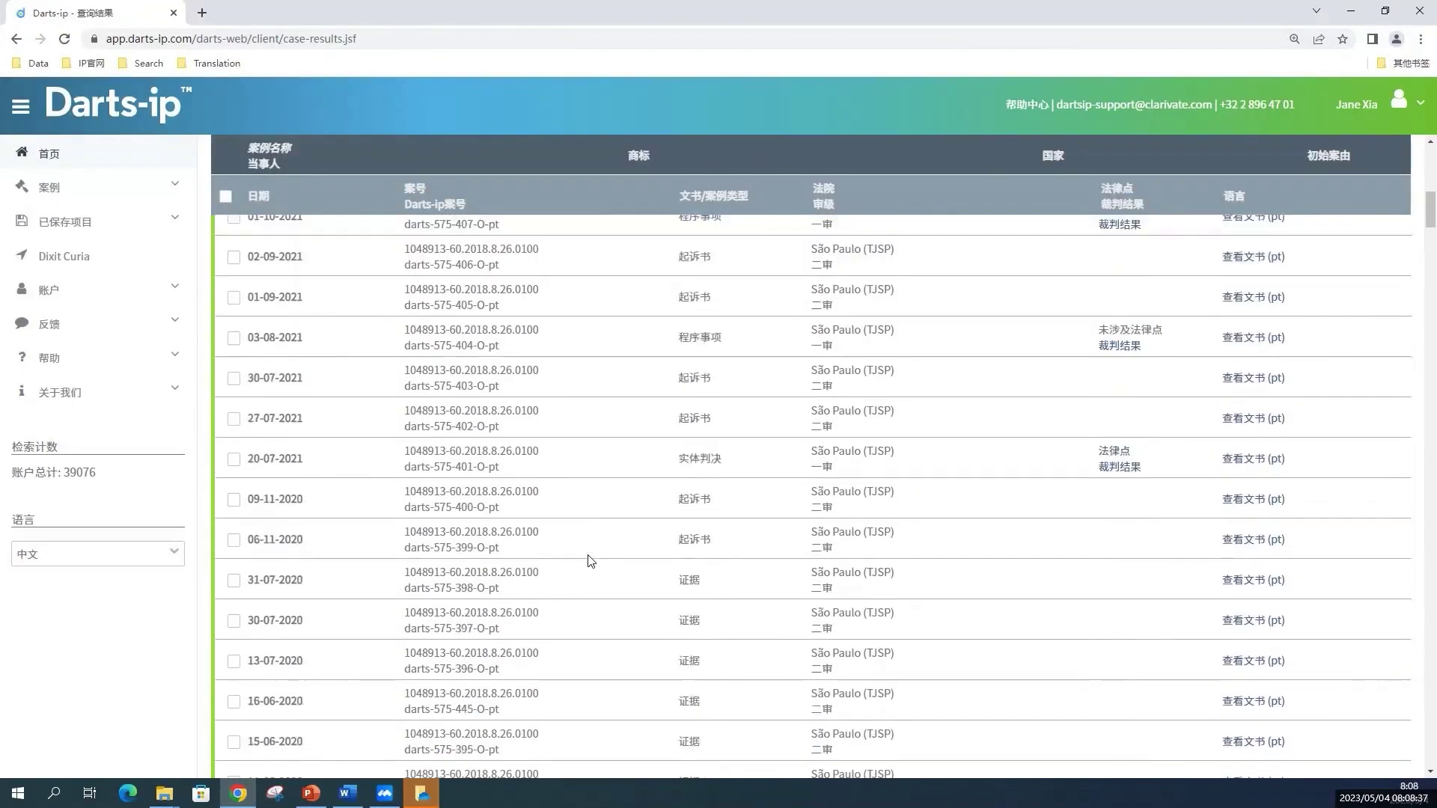
{"action": "scroll", "coordinate": [591, 561], "scroll_direction": "up", "scroll_amount": 10}
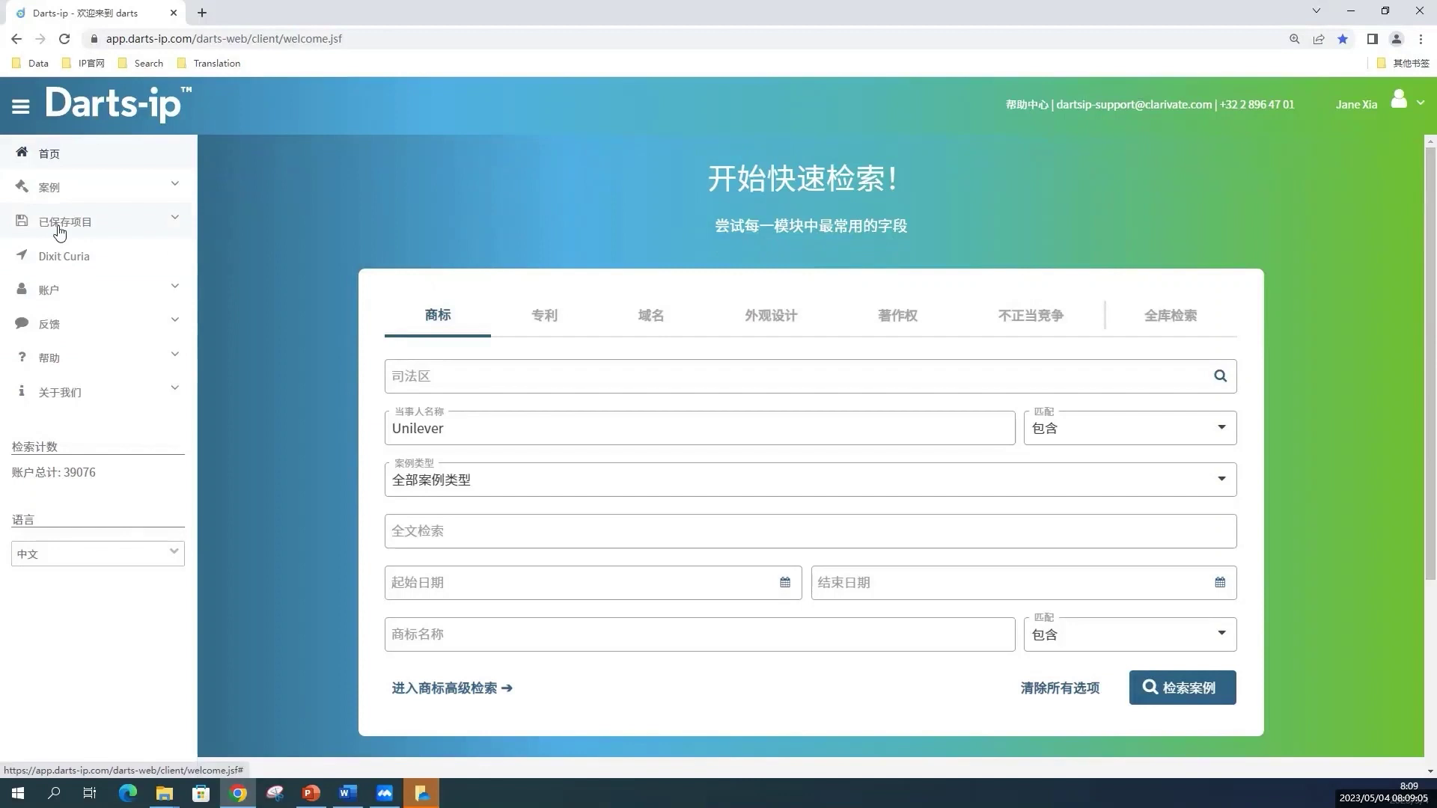
Step: Open the trademark (商标) case search form and expand the 当事人 #1 criteria under 以当事人/商标为条件检索
{"action": "left_click", "coordinate": [175, 191]}
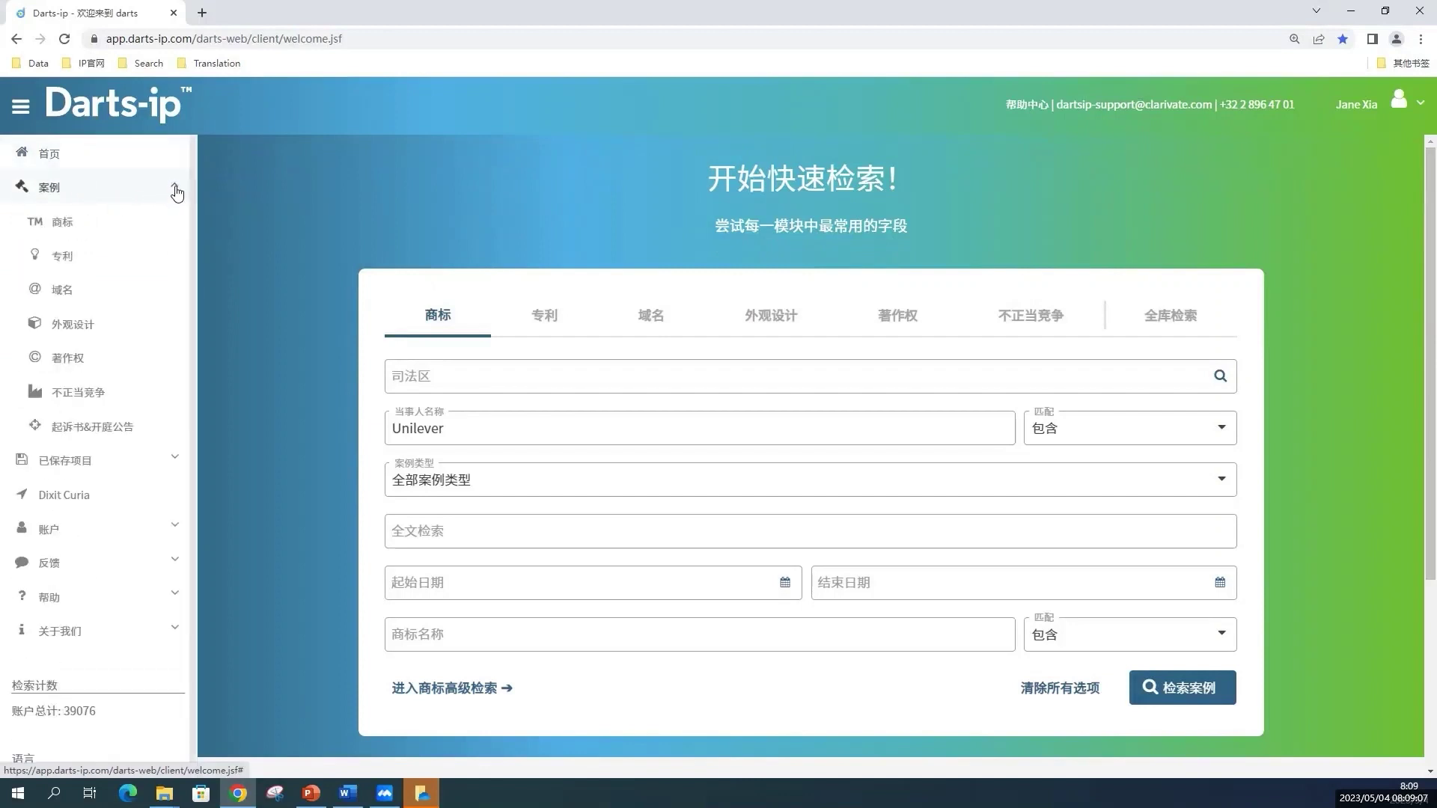
{"action": "left_click", "coordinate": [72, 230]}
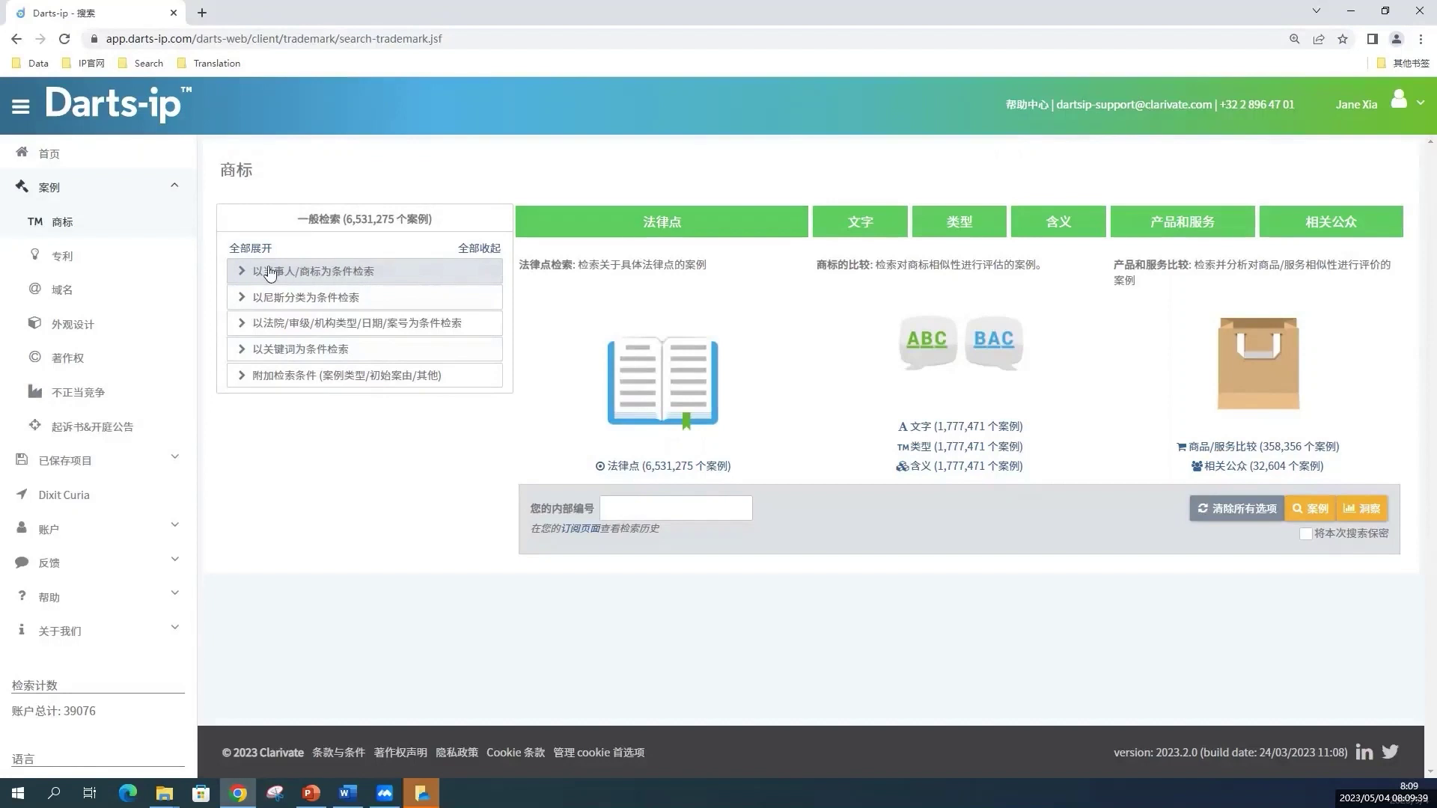
{"action": "left_click", "coordinate": [244, 274]}
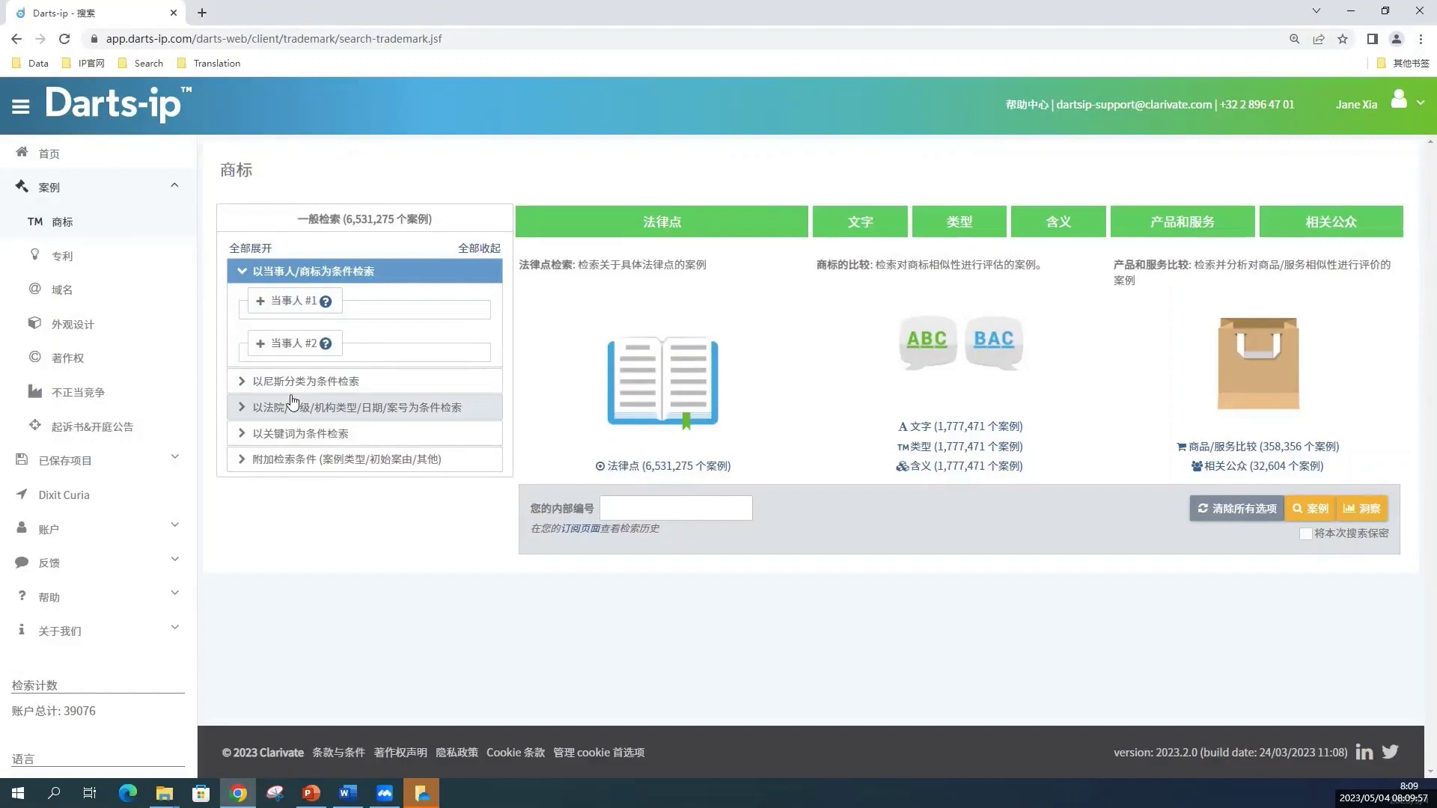
{"action": "left_click", "coordinate": [259, 306]}
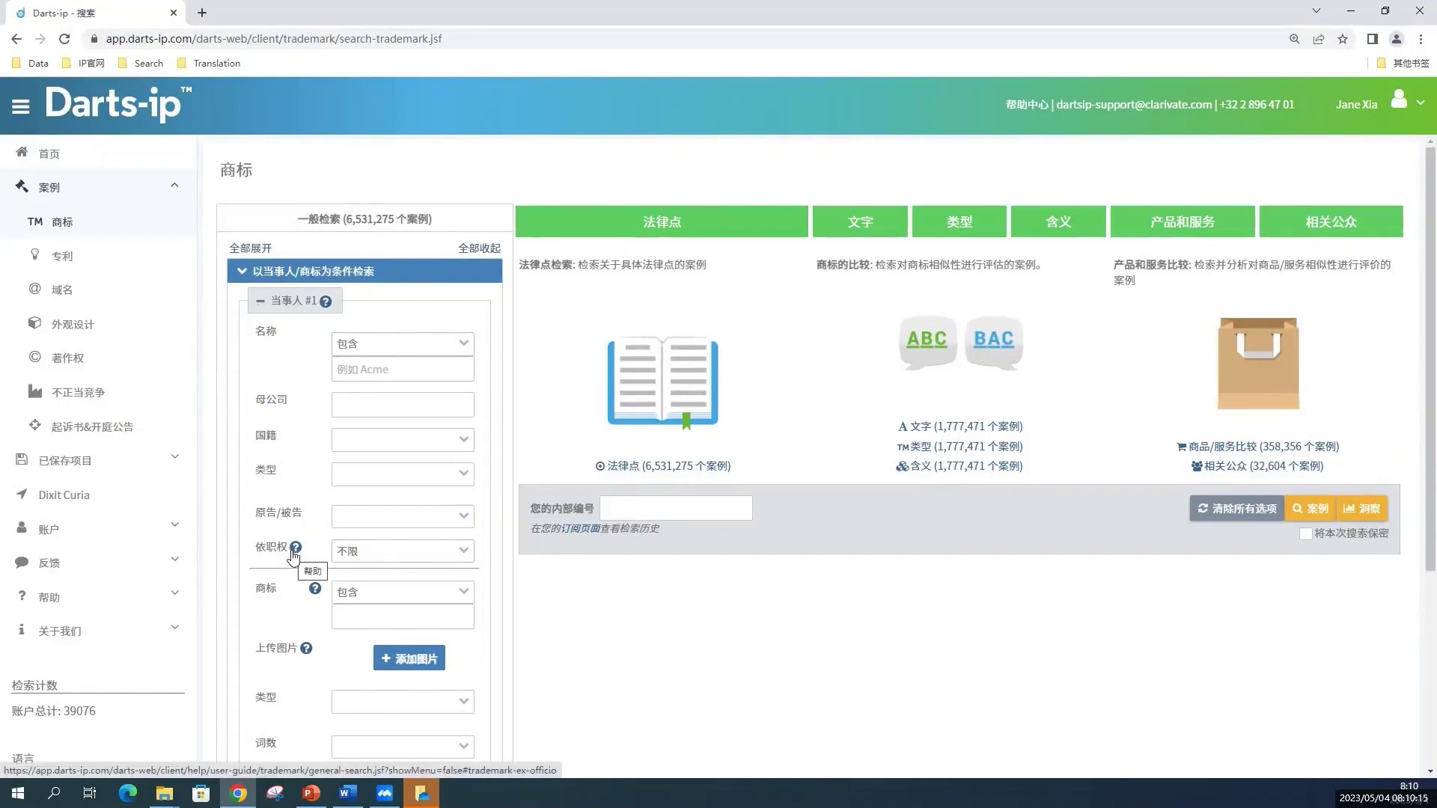
Step: Expand the 当事人 #2 criteria and review the search fields available for both parties
{"action": "scroll", "coordinate": [298, 582], "scroll_direction": "down", "scroll_amount": 4}
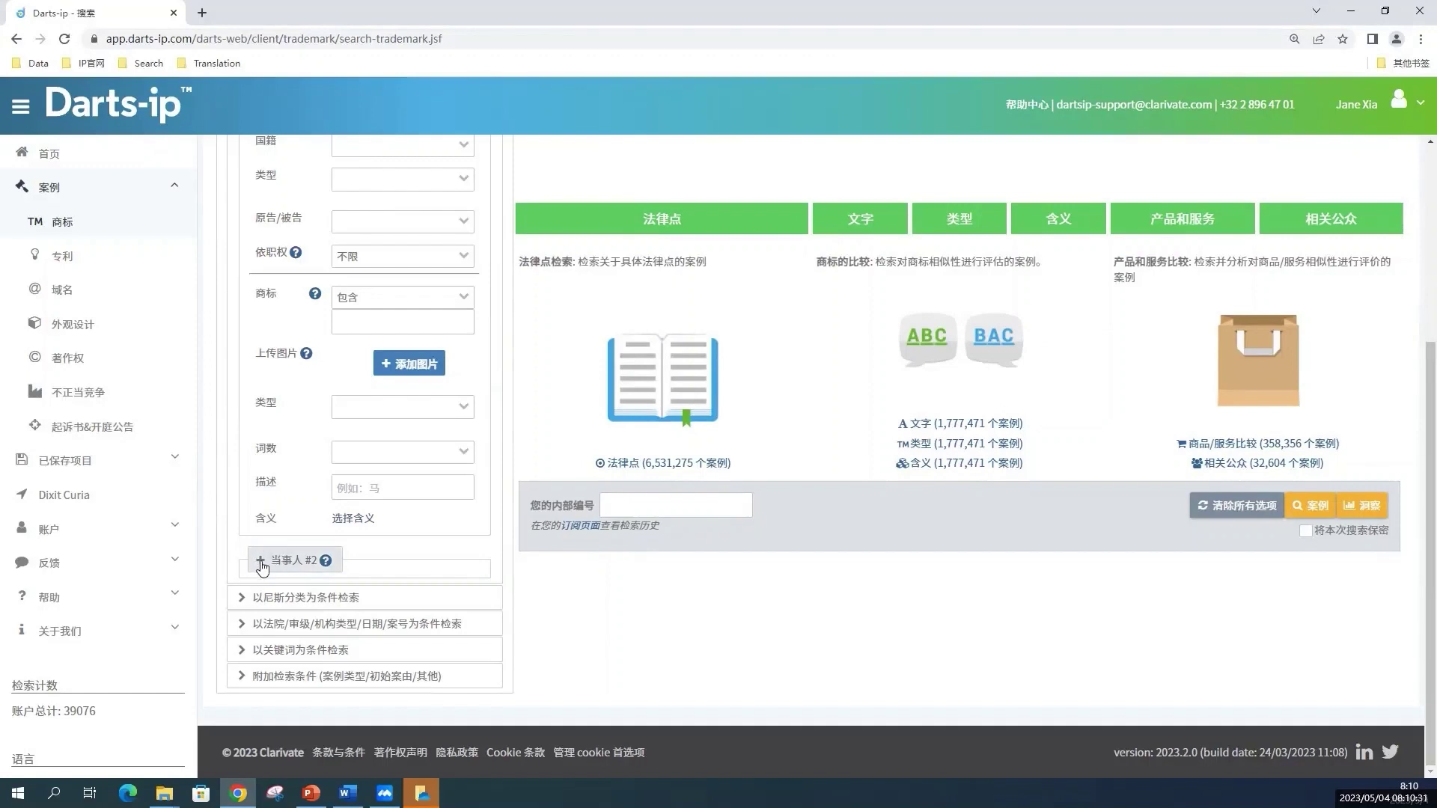
{"action": "left_click", "coordinate": [261, 563]}
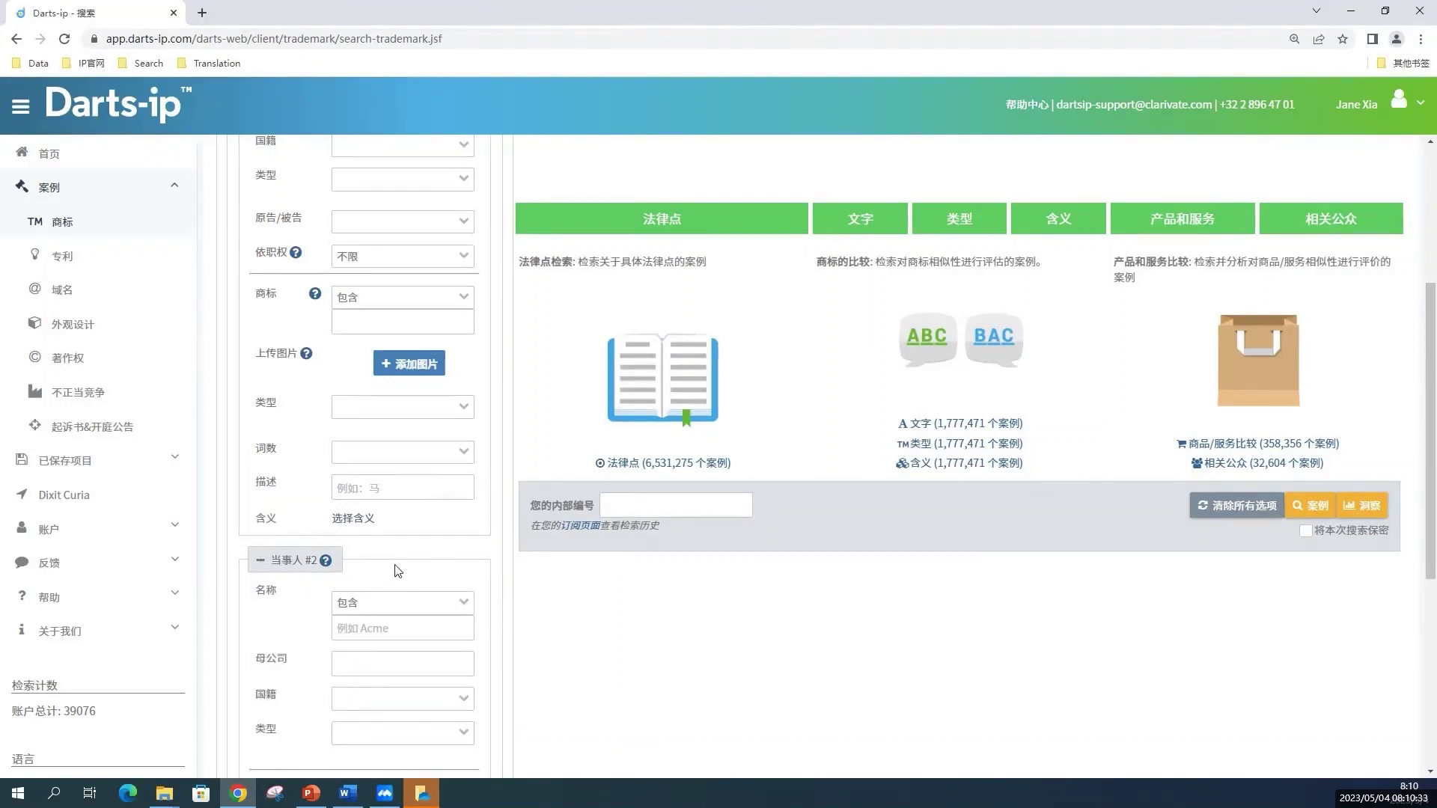
{"action": "scroll", "coordinate": [397, 571], "scroll_direction": "up", "scroll_amount": 5}
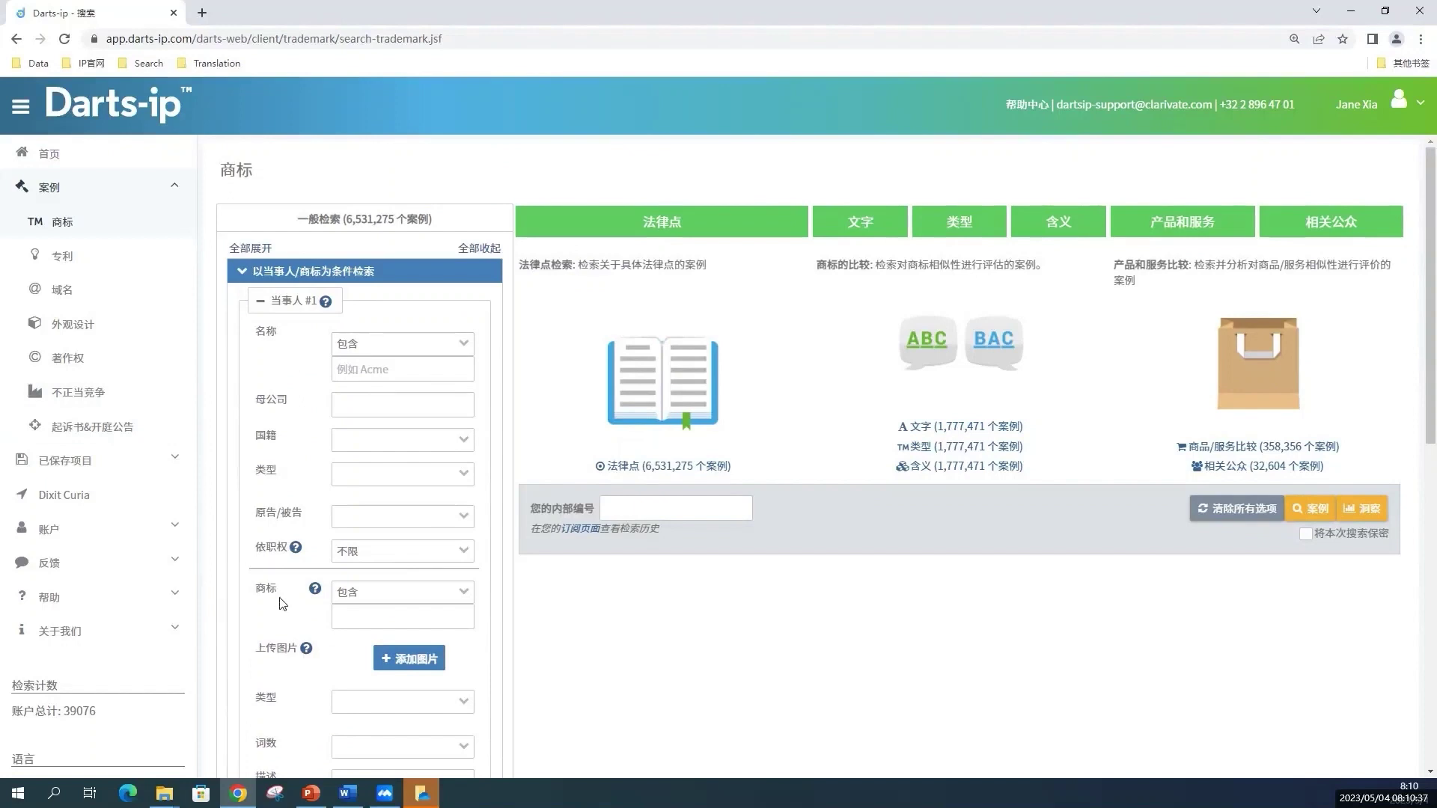
{"action": "scroll", "coordinate": [281, 603], "scroll_direction": "down", "scroll_amount": 6}
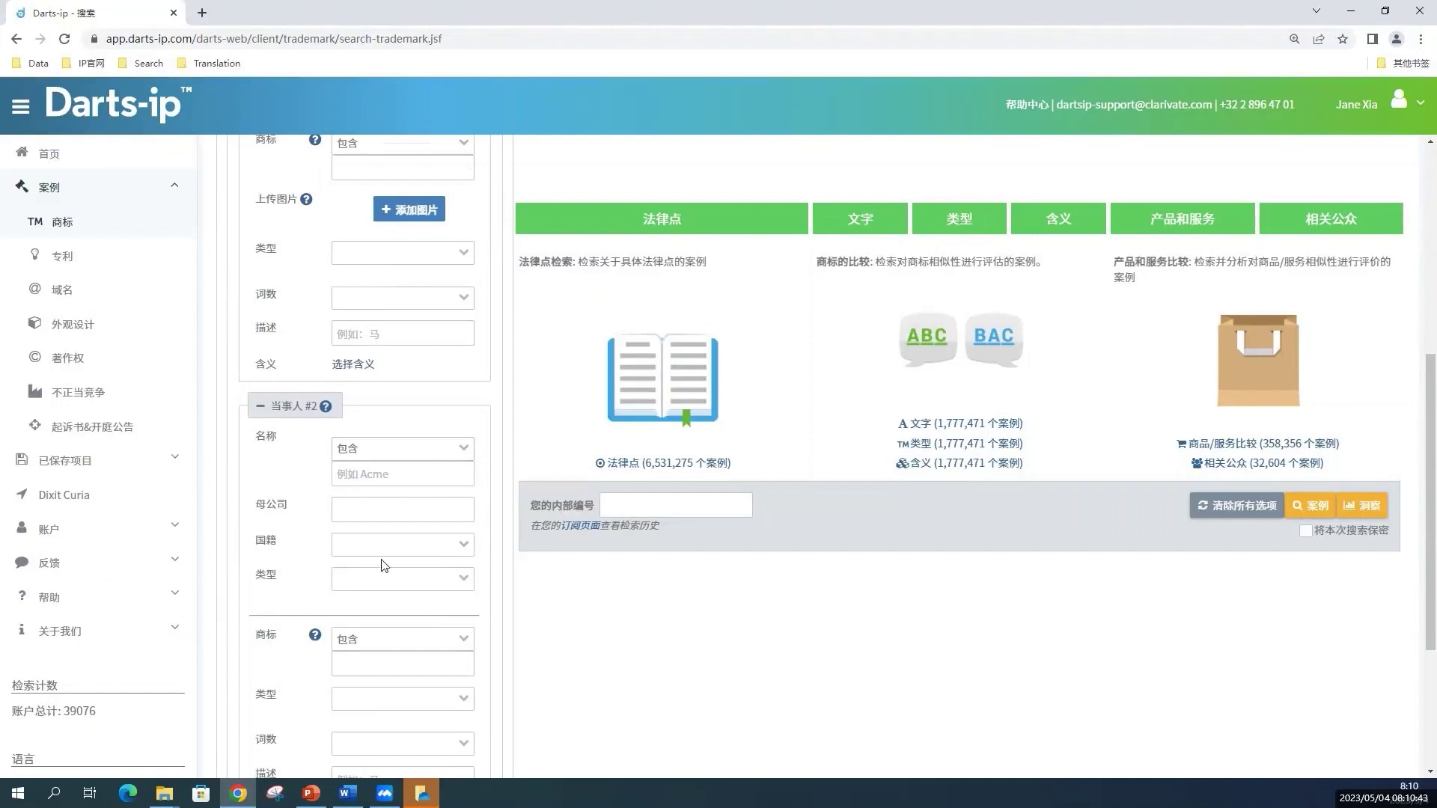
{"action": "scroll", "coordinate": [384, 565], "scroll_direction": "up", "scroll_amount": 5}
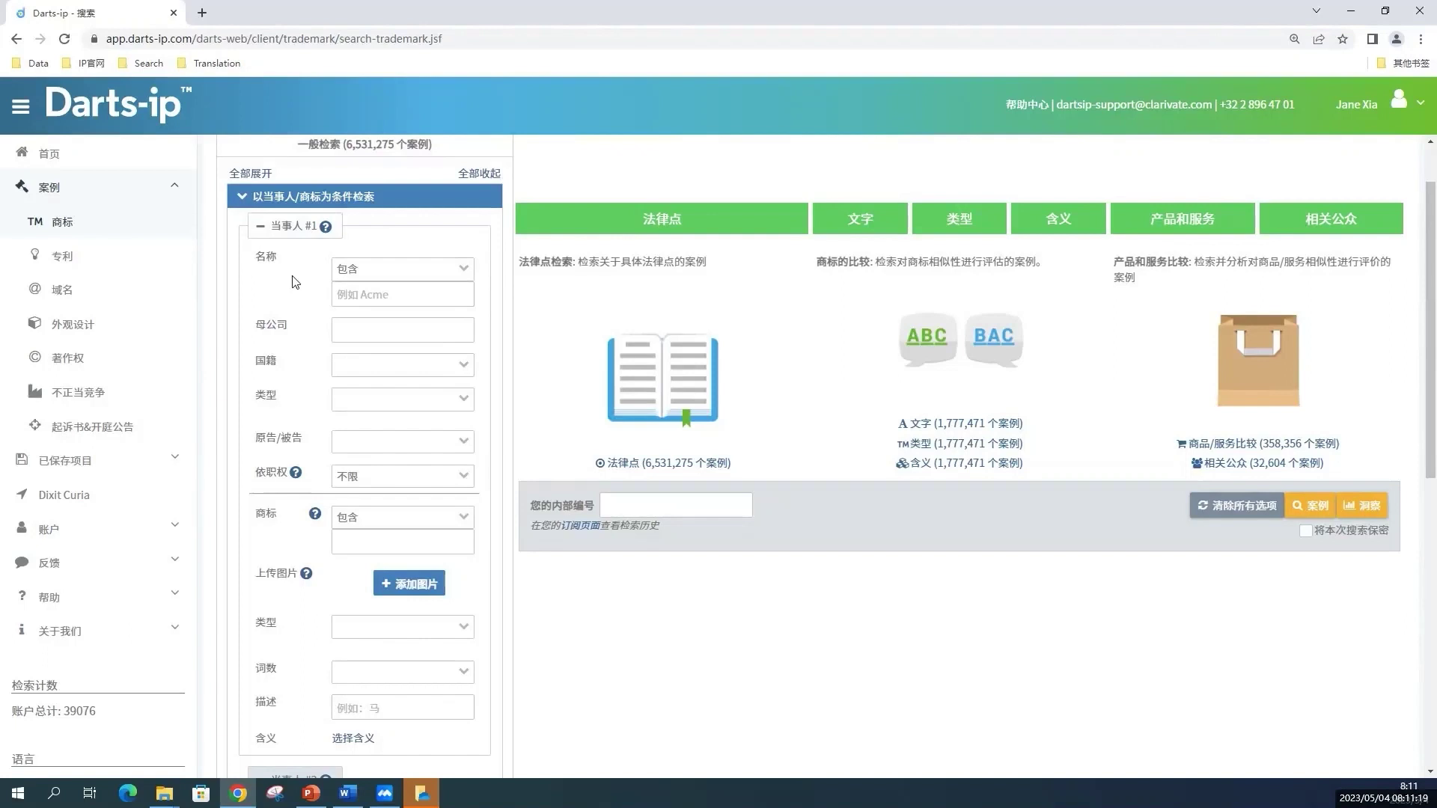
Step: Set the 当事人 #1 name to Unilever with the 包含 match option and run the case search
{"action": "left_click", "coordinate": [353, 292]}
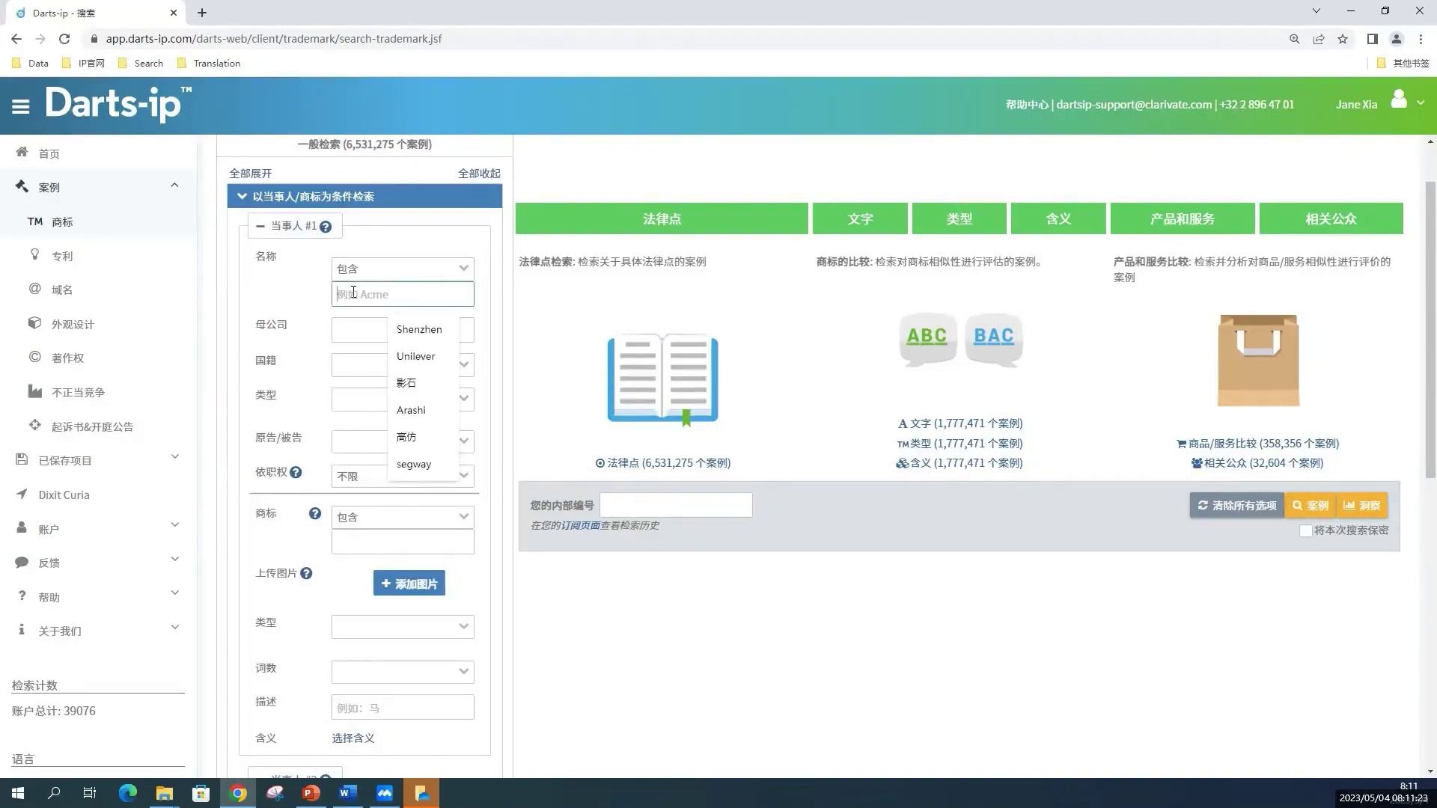
{"action": "key", "text": "Escape"}
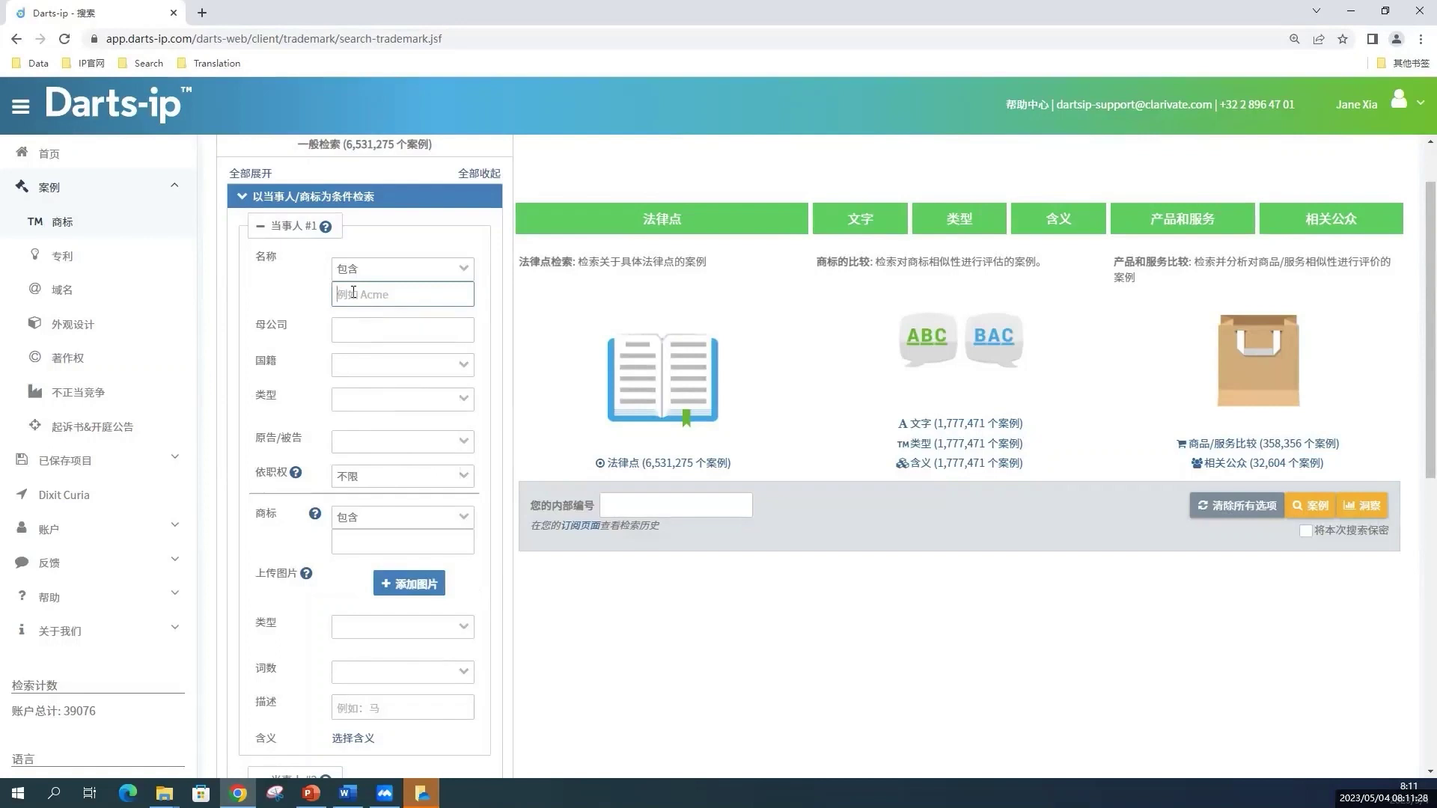
{"action": "type", "text": "Unilever"}
{"action": "left_click", "coordinate": [463, 270]}
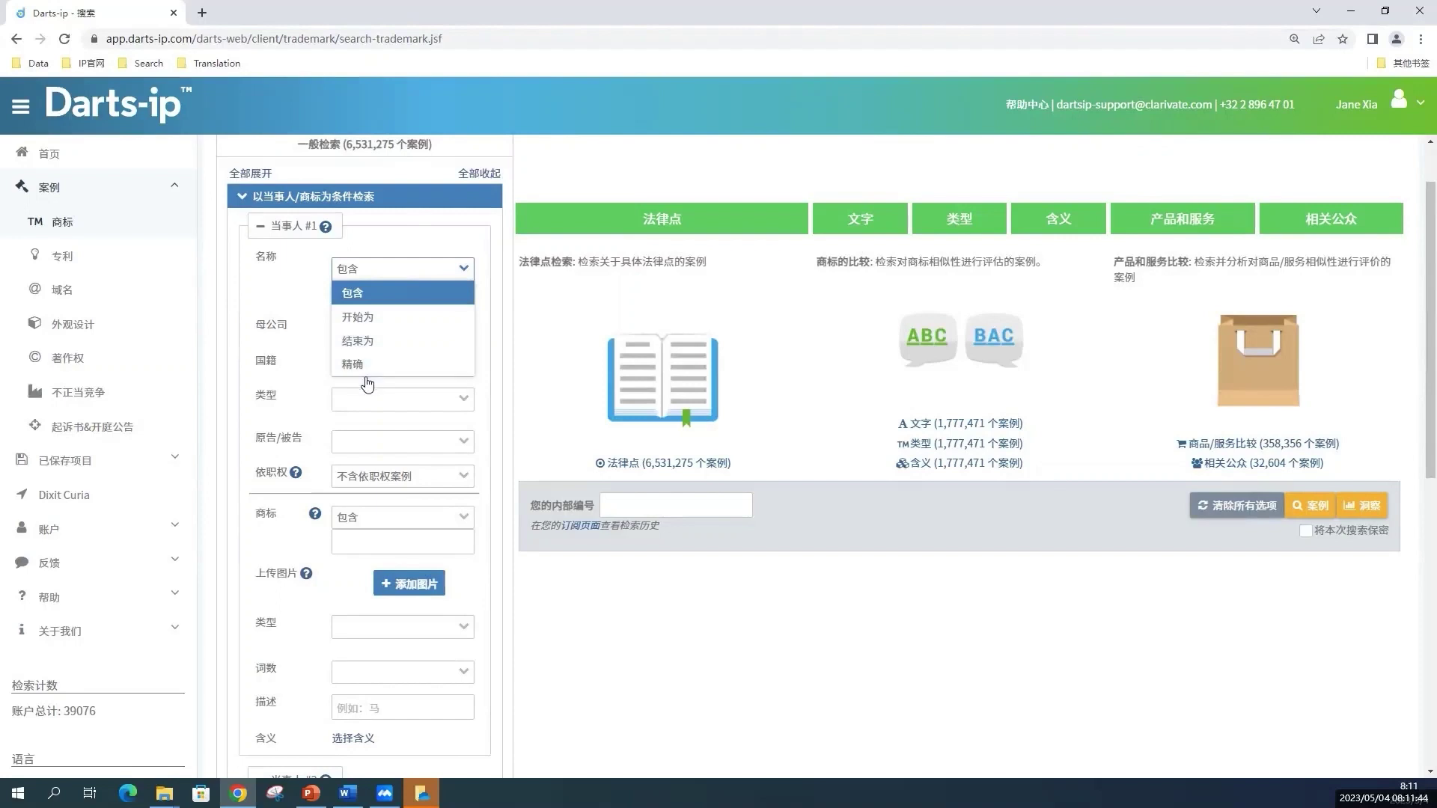
{"action": "left_click", "coordinate": [398, 302]}
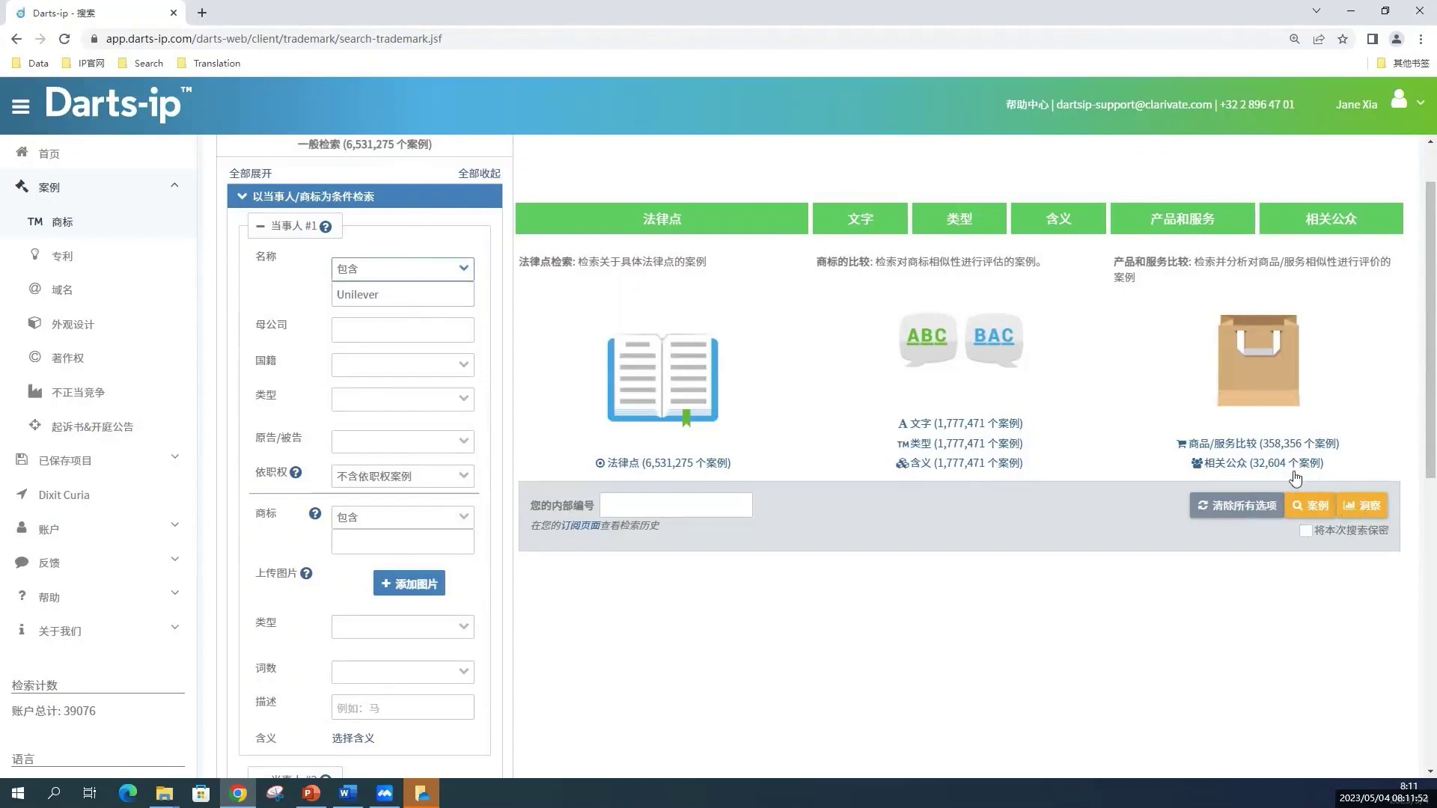
{"action": "left_click", "coordinate": [1319, 506]}
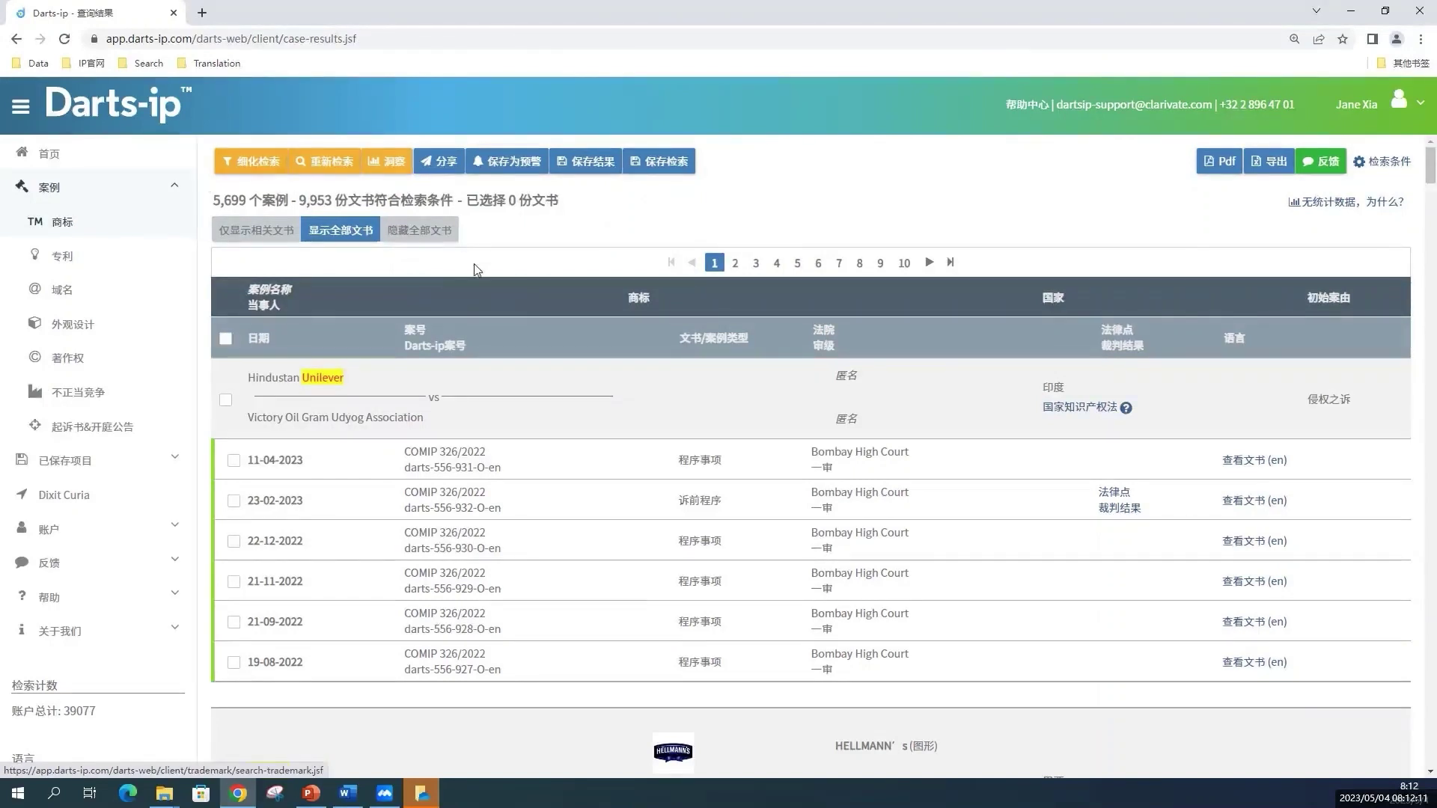
Step: Return to the trademark search form and choose Unilever as the parent company (母公司) of 当事人 #1
{"action": "key", "text": "alt+Left"}
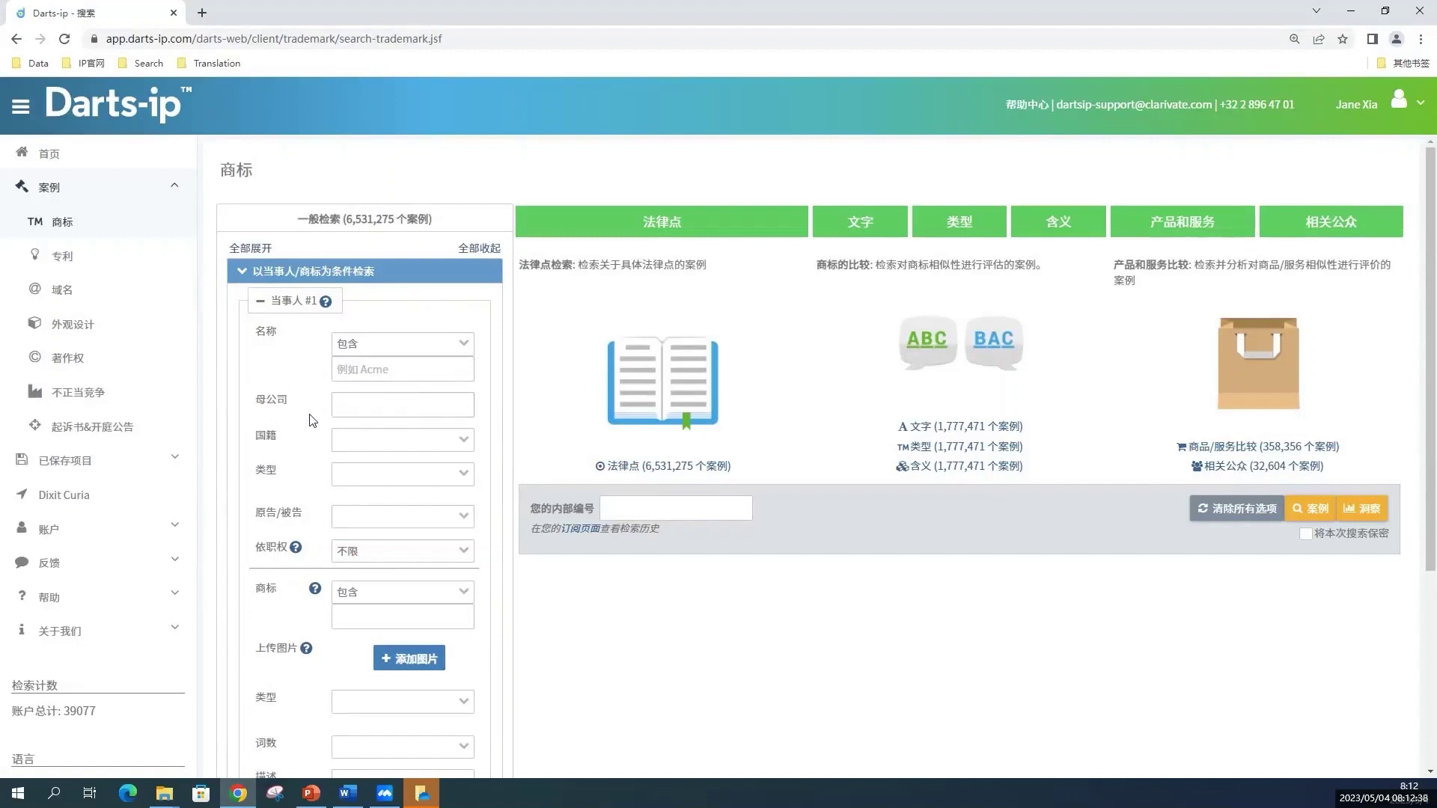
{"action": "left_click", "coordinate": [346, 408]}
{"action": "type", "text": "Unilever"}
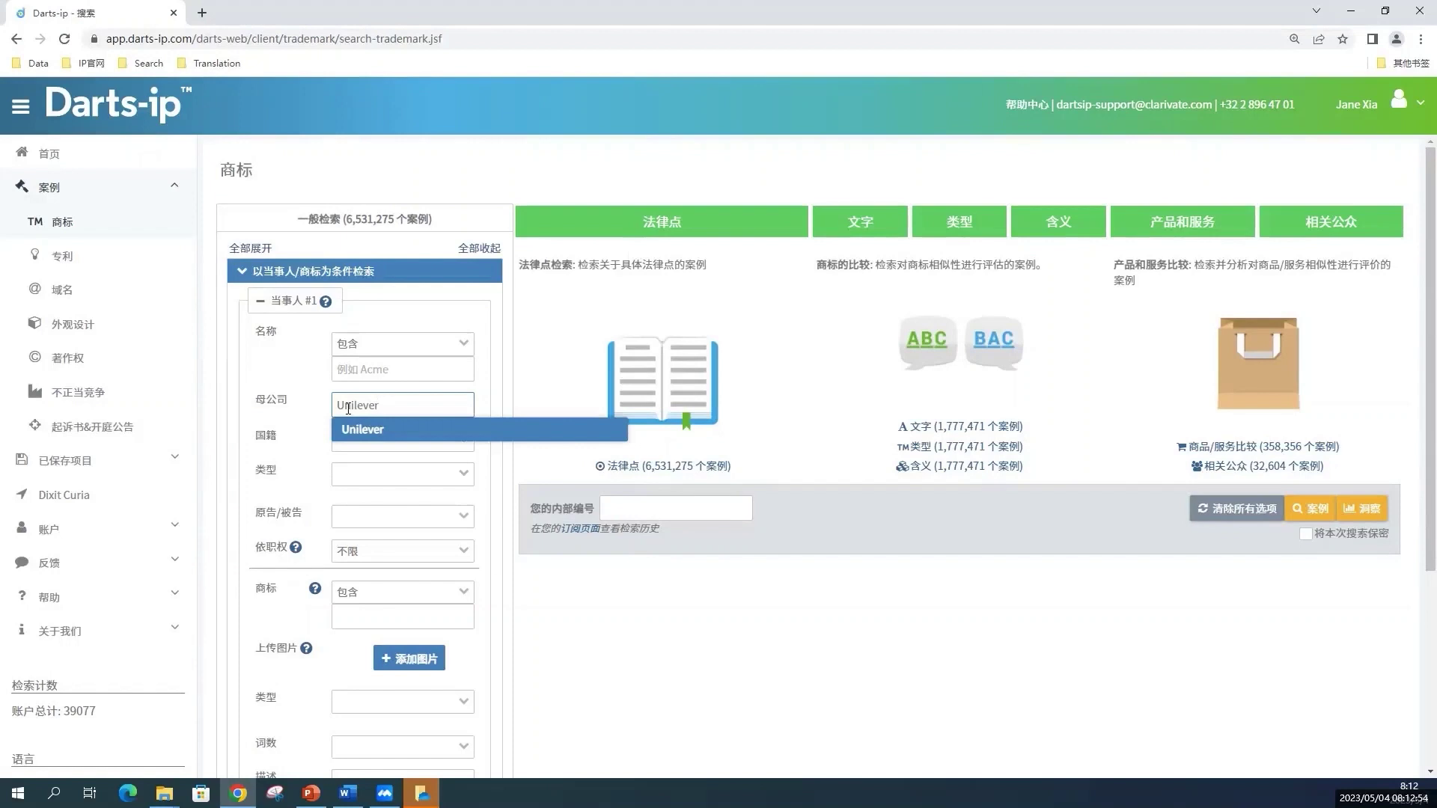
{"action": "left_click", "coordinate": [376, 438]}
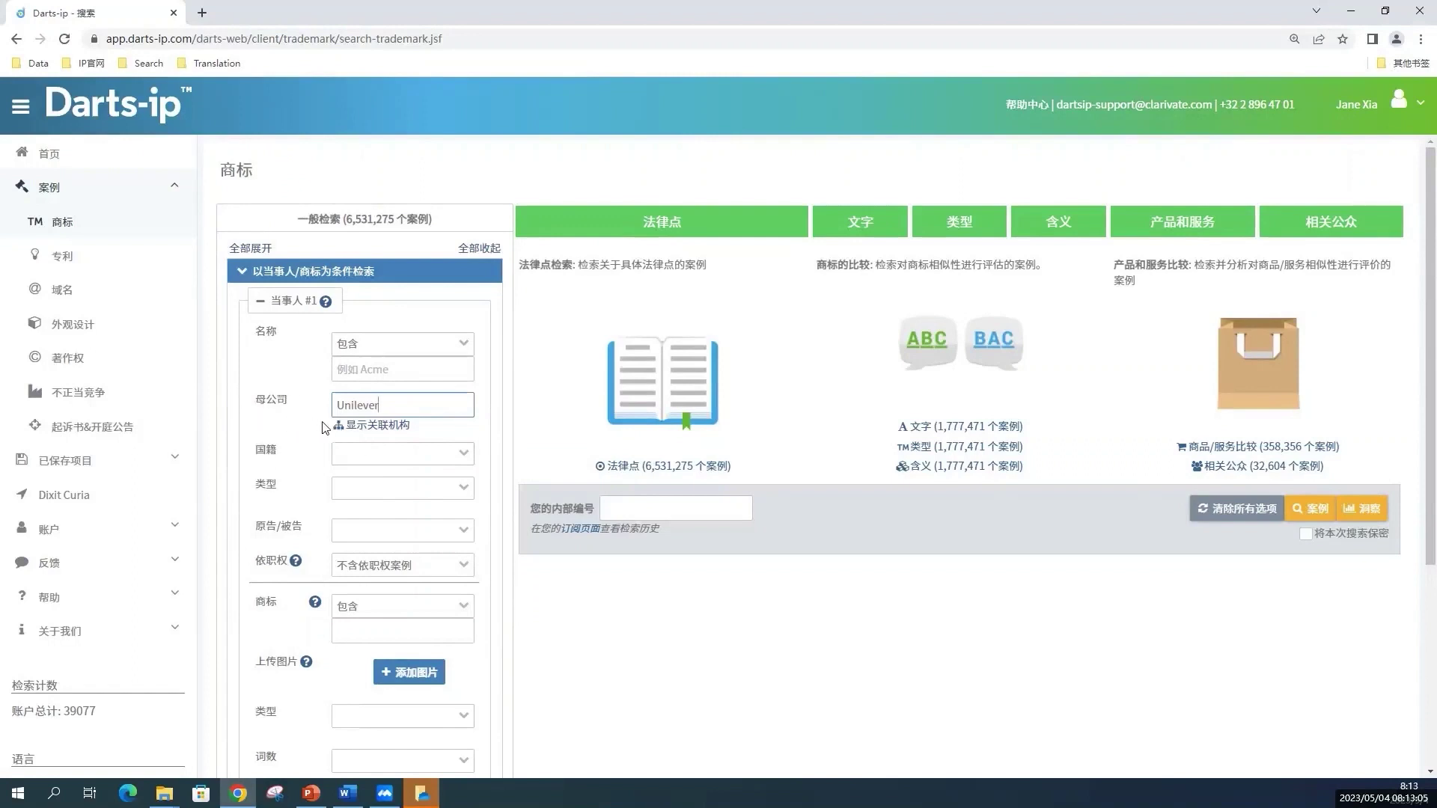
Step: Examine the list of affiliated entities (显示关联机构) belonging to the Unilever group, then close it
{"action": "left_click", "coordinate": [376, 426]}
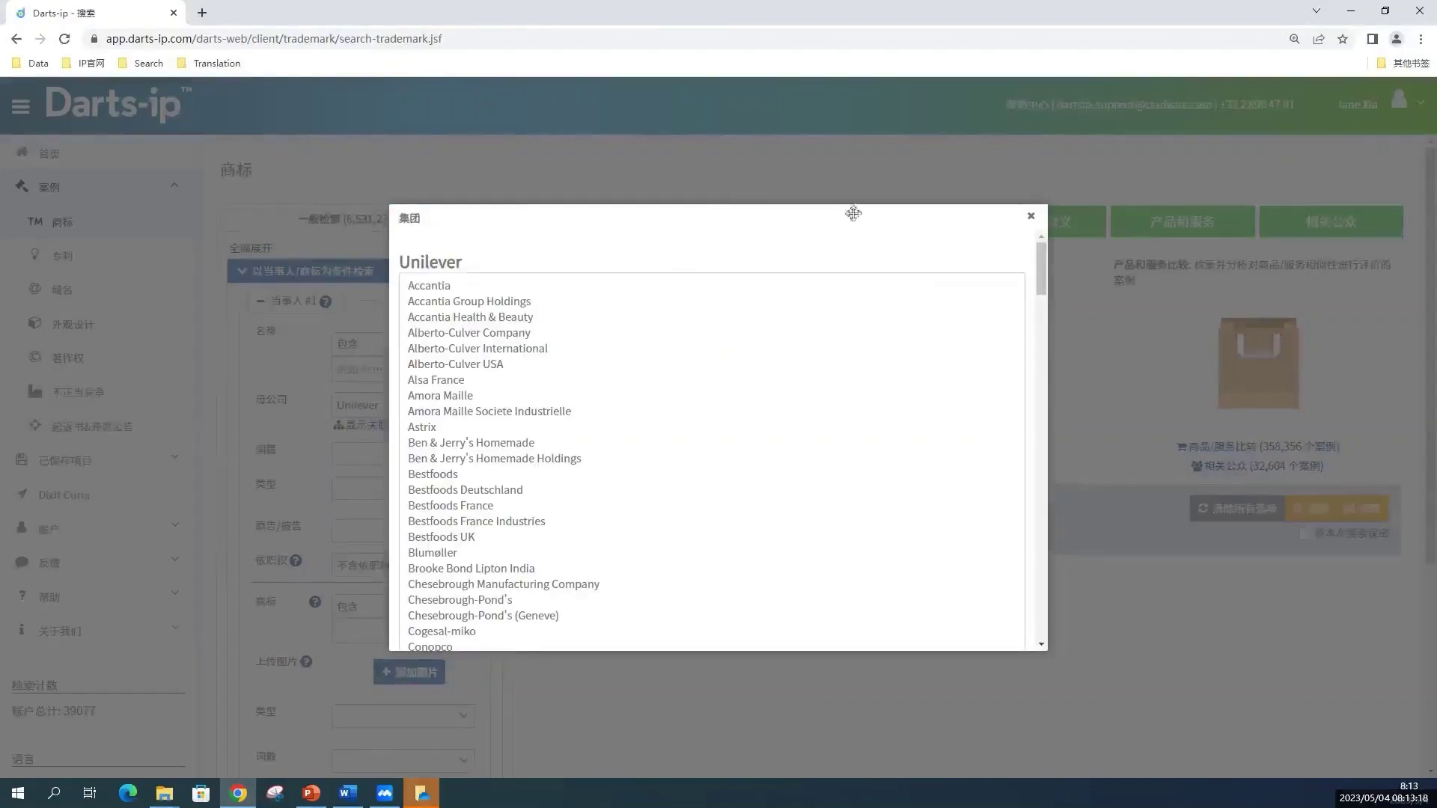
{"action": "scroll", "coordinate": [627, 401], "scroll_direction": "down", "scroll_amount": 5}
{"action": "scroll", "coordinate": [627, 401], "scroll_direction": "down", "scroll_amount": 20}
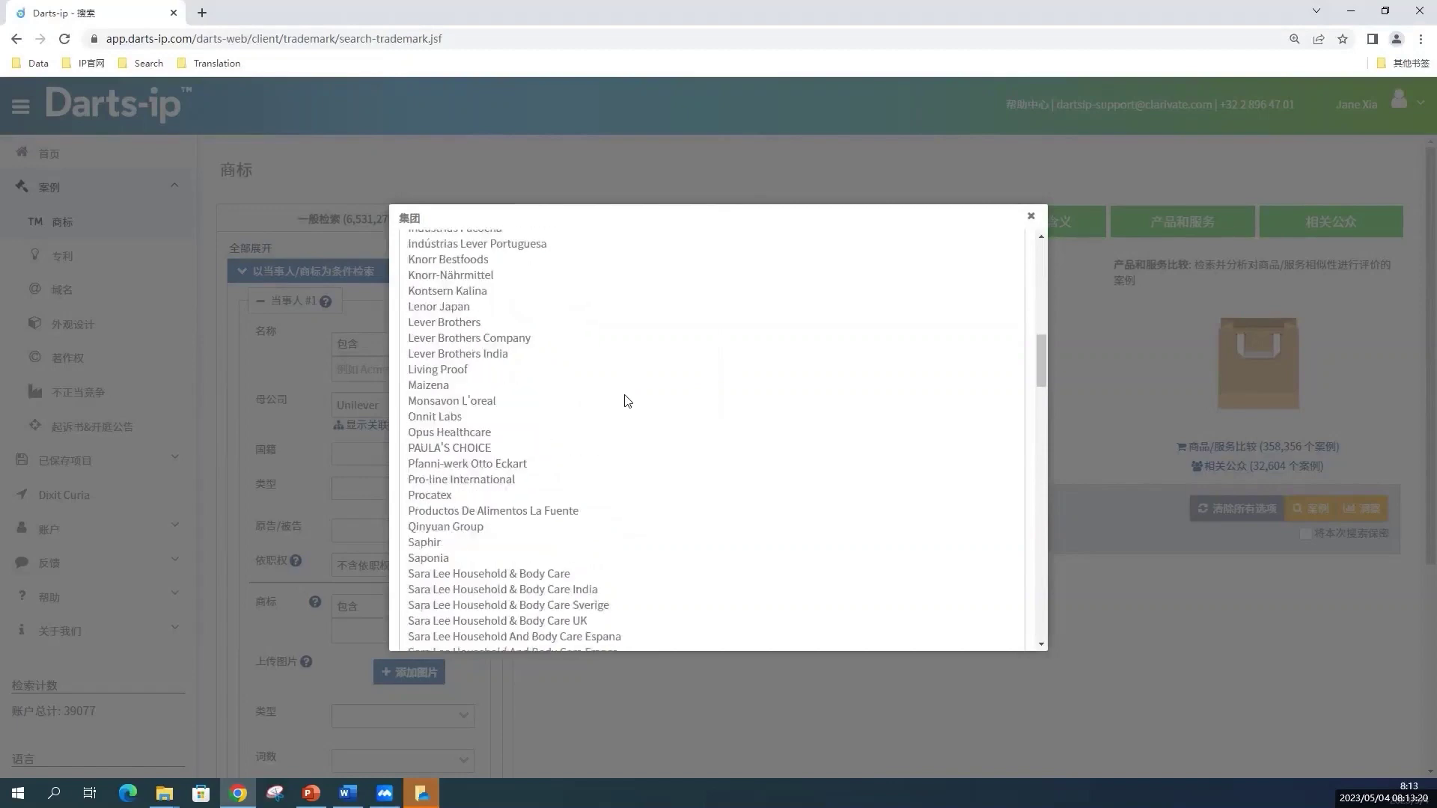
{"action": "scroll", "coordinate": [627, 402], "scroll_direction": "down", "scroll_amount": 15}
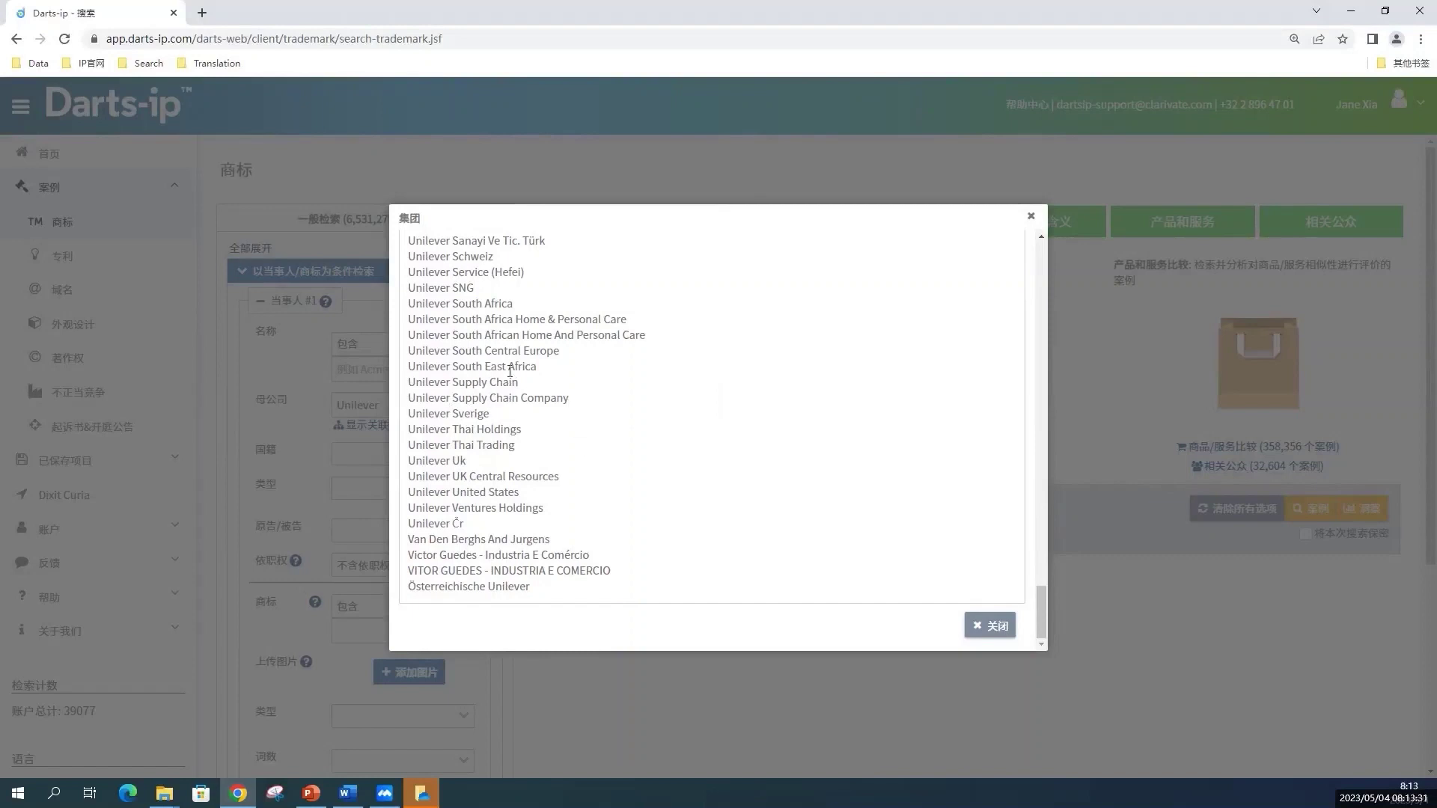
{"action": "scroll", "coordinate": [604, 390], "scroll_direction": "up", "scroll_amount": 10}
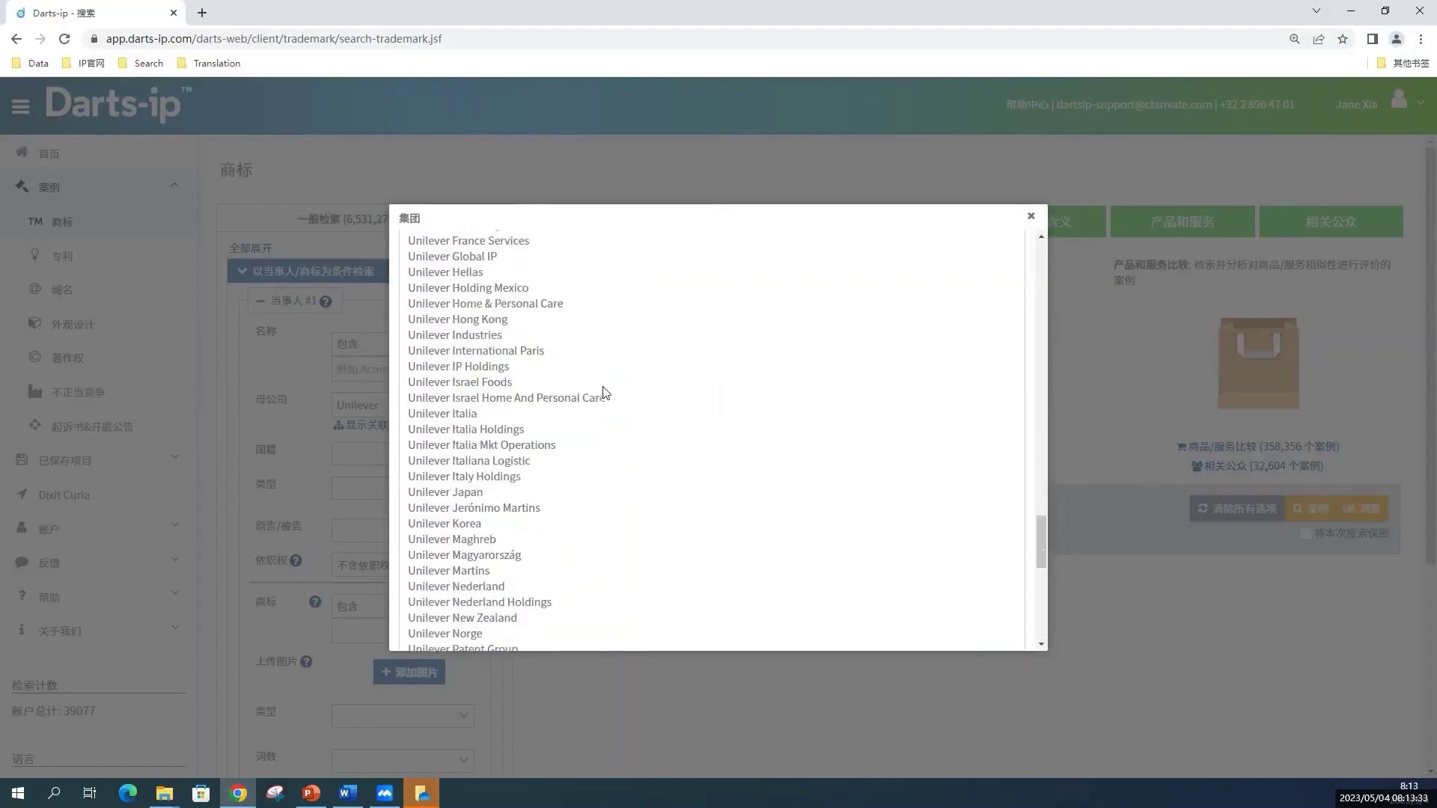
{"action": "scroll", "coordinate": [605, 392], "scroll_direction": "up", "scroll_amount": 15}
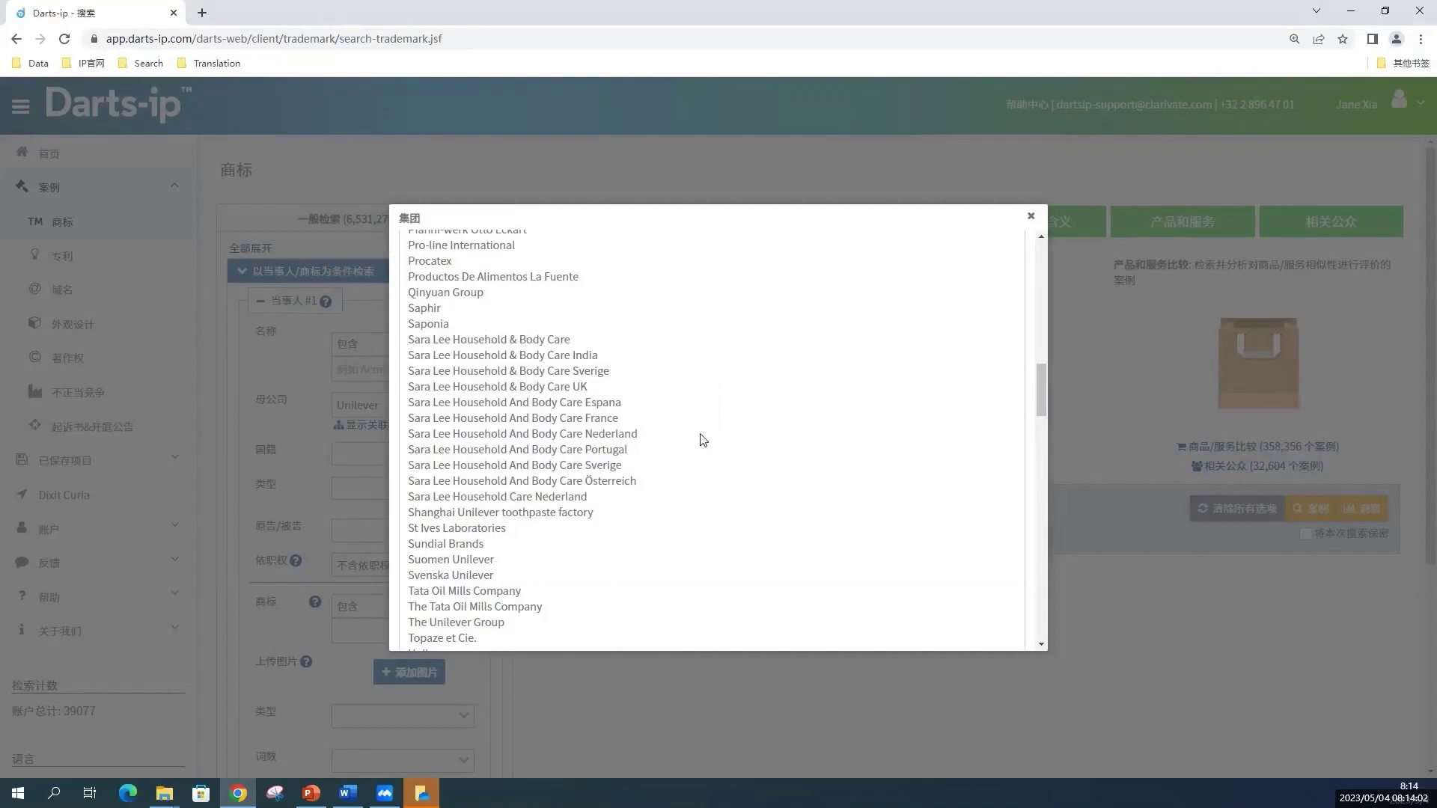
{"action": "left_click", "coordinate": [1031, 218]}
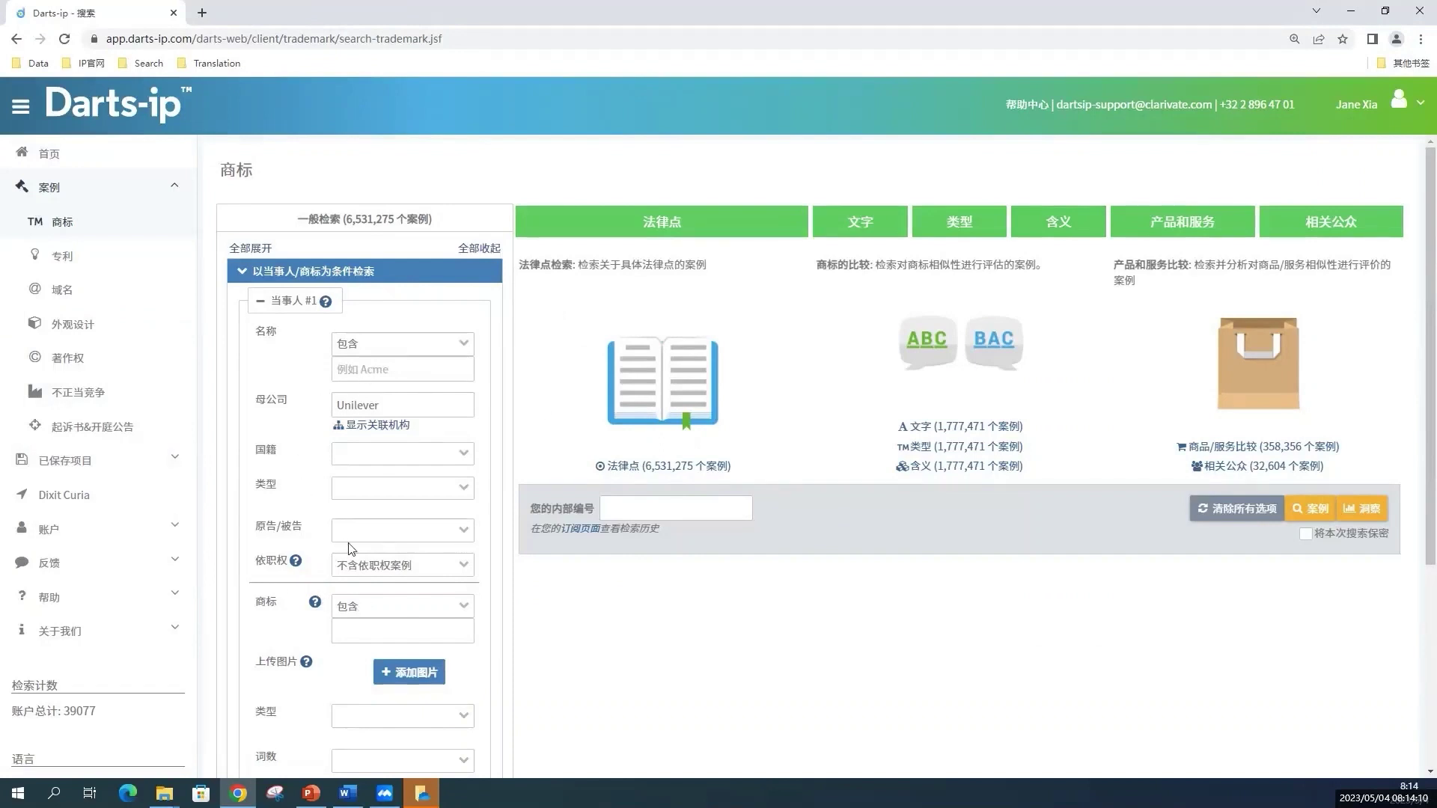
Step: Run the case search with Unilever as parent company and return to the trademark search form
{"action": "left_click", "coordinate": [1311, 517]}
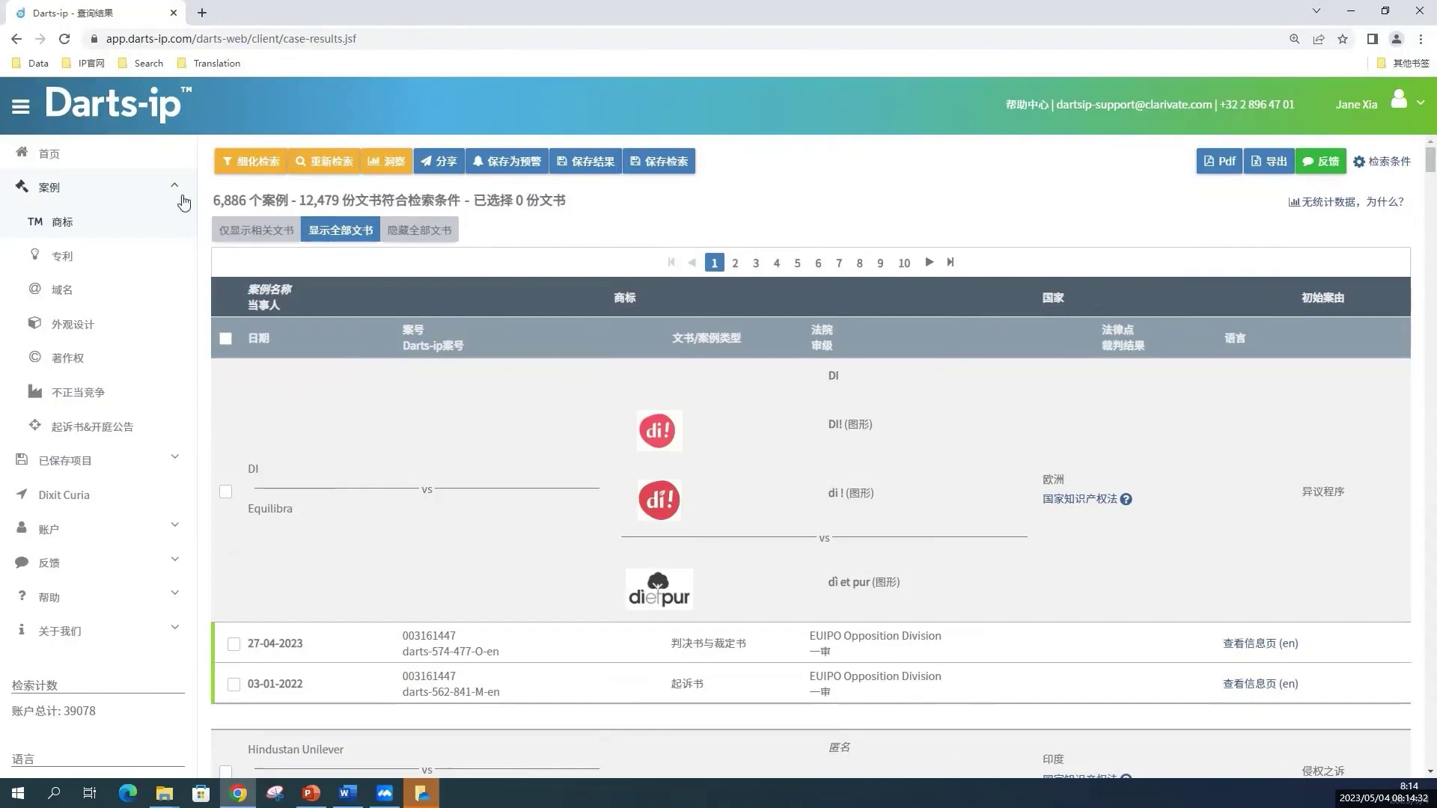
{"action": "left_click", "coordinate": [66, 223]}
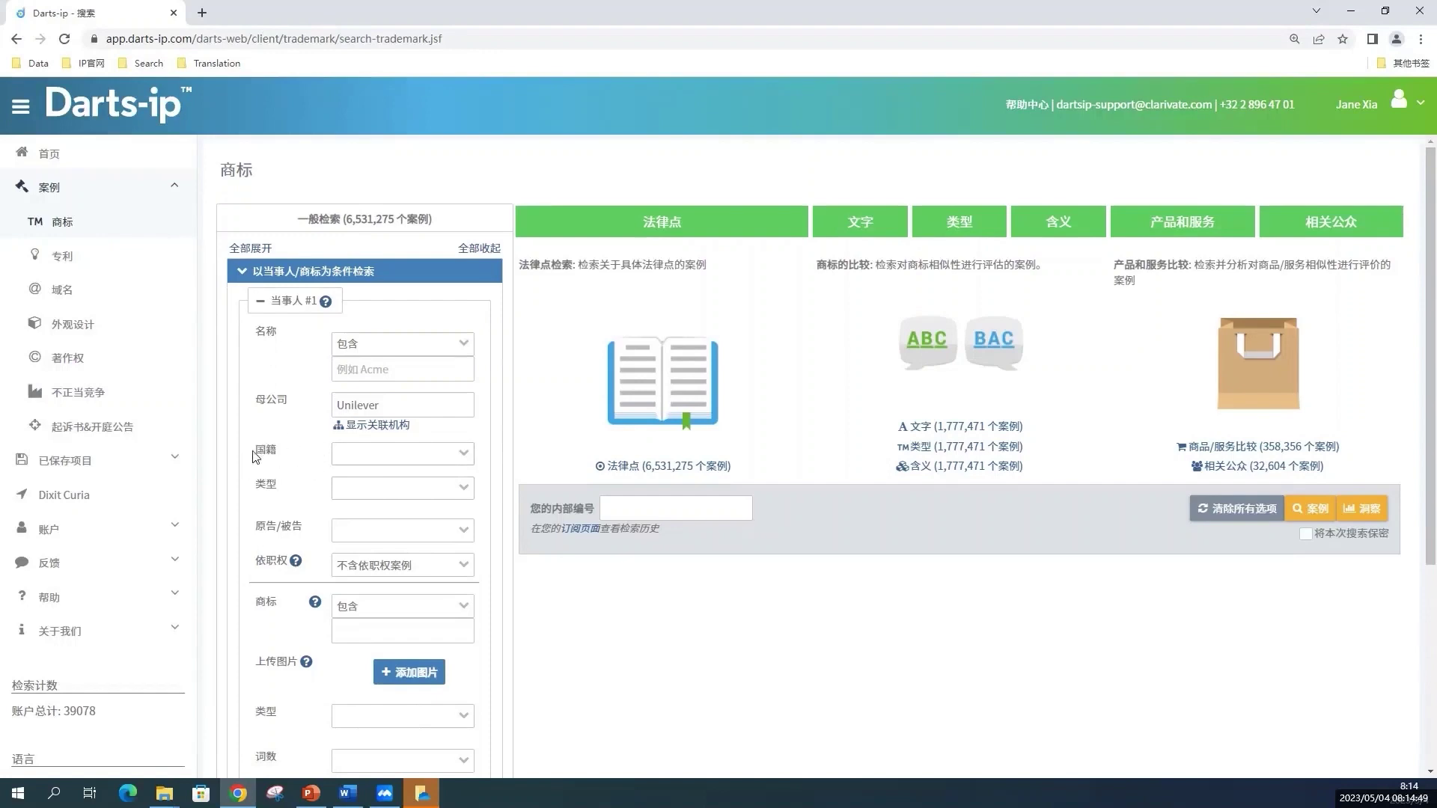
Step: Set the nationality (国籍) of 当事人 #1 to 中国
{"action": "left_click", "coordinate": [464, 454]}
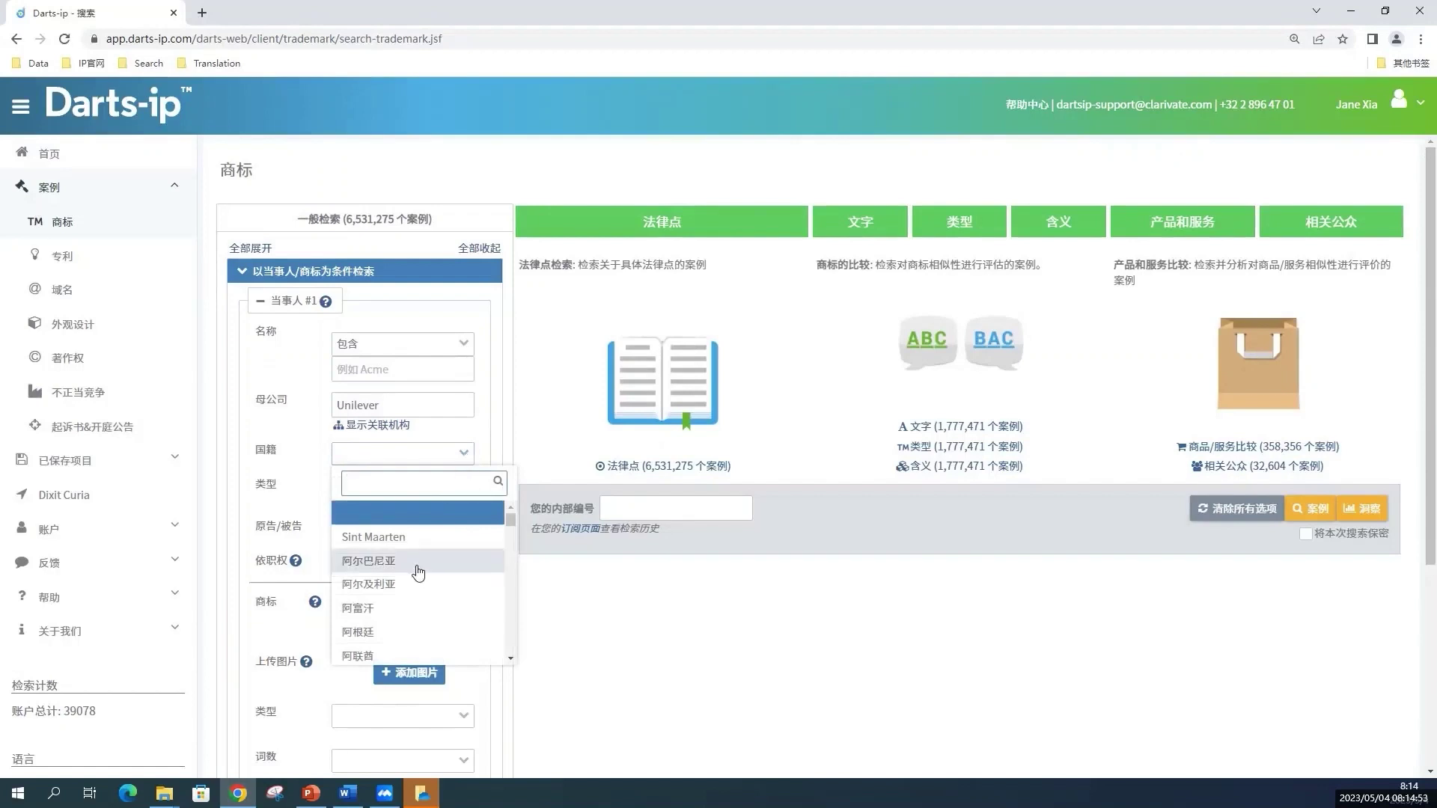
{"action": "scroll", "coordinate": [417, 572], "scroll_direction": "down", "scroll_amount": 3}
{"action": "scroll", "coordinate": [418, 573], "scroll_direction": "down", "scroll_amount": 4}
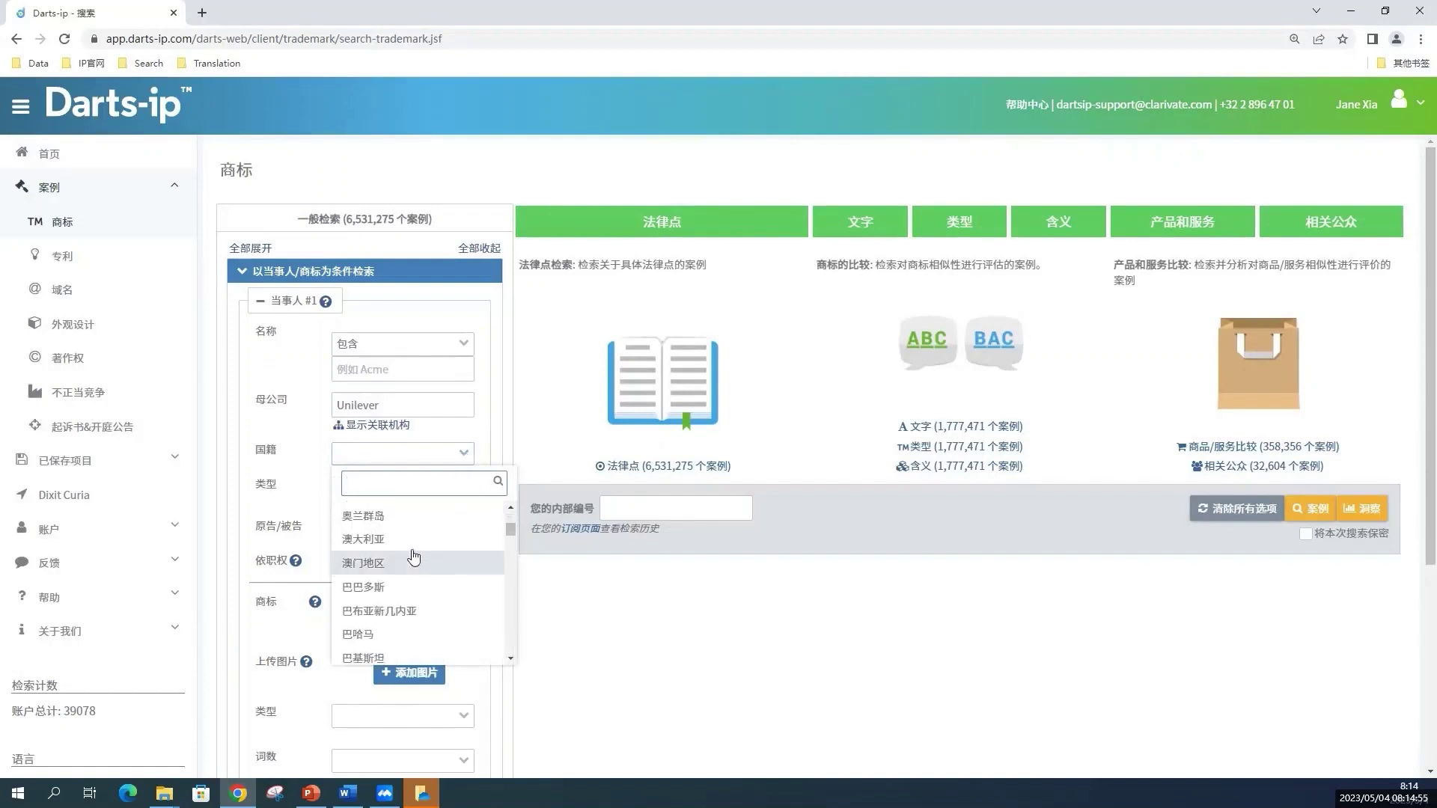
{"action": "scroll", "coordinate": [408, 561], "scroll_direction": "down", "scroll_amount": 10}
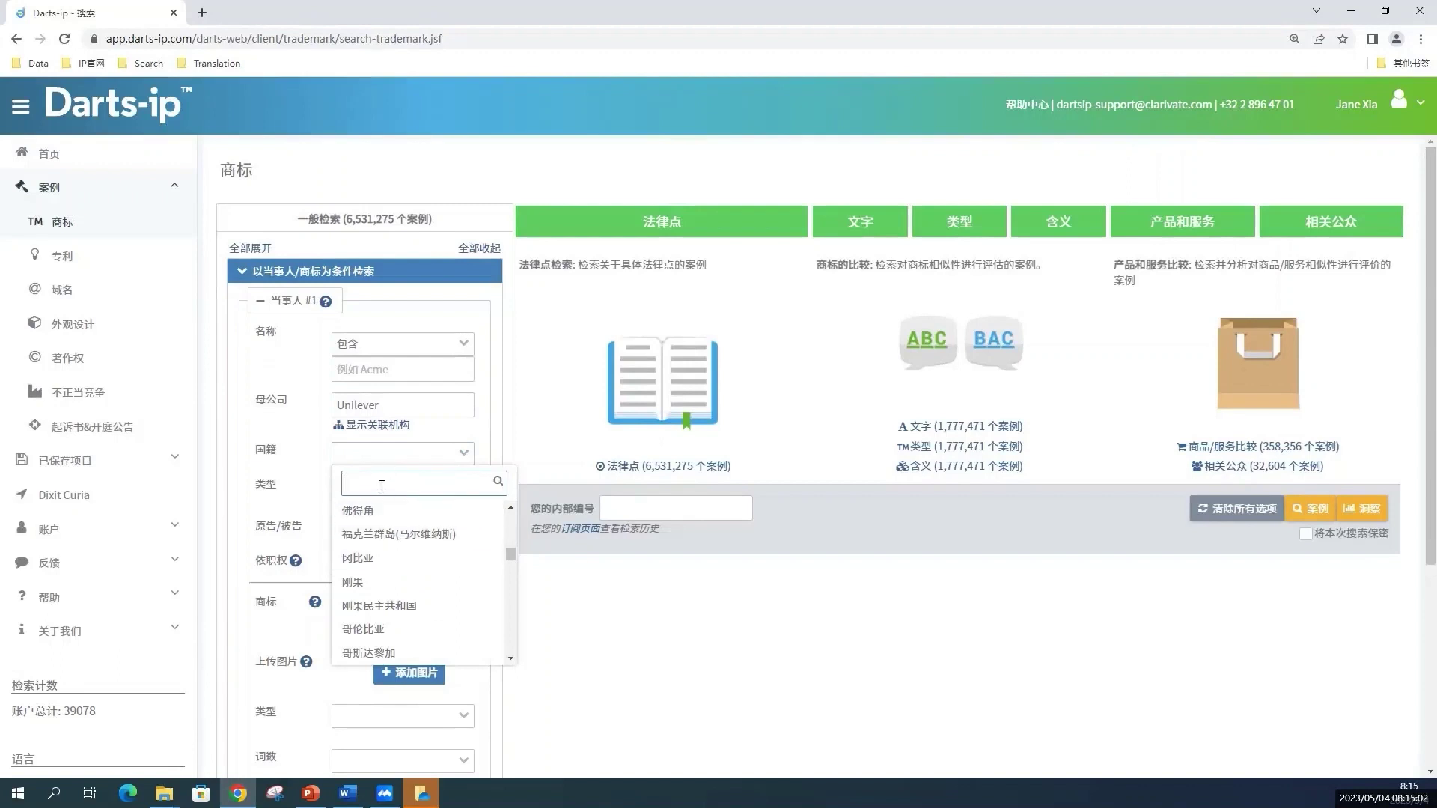
{"action": "type", "text": "中国"}
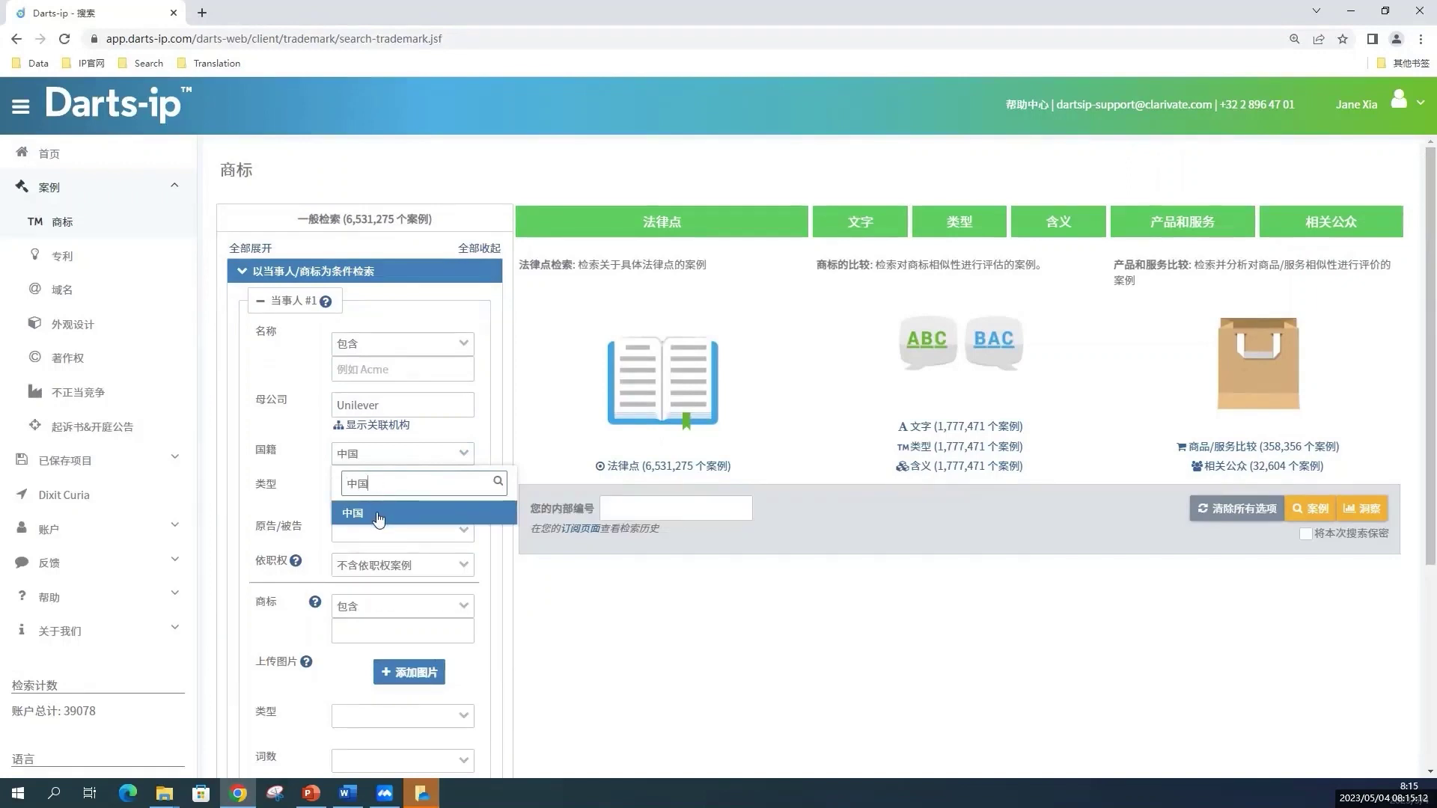
{"action": "left_click", "coordinate": [377, 514]}
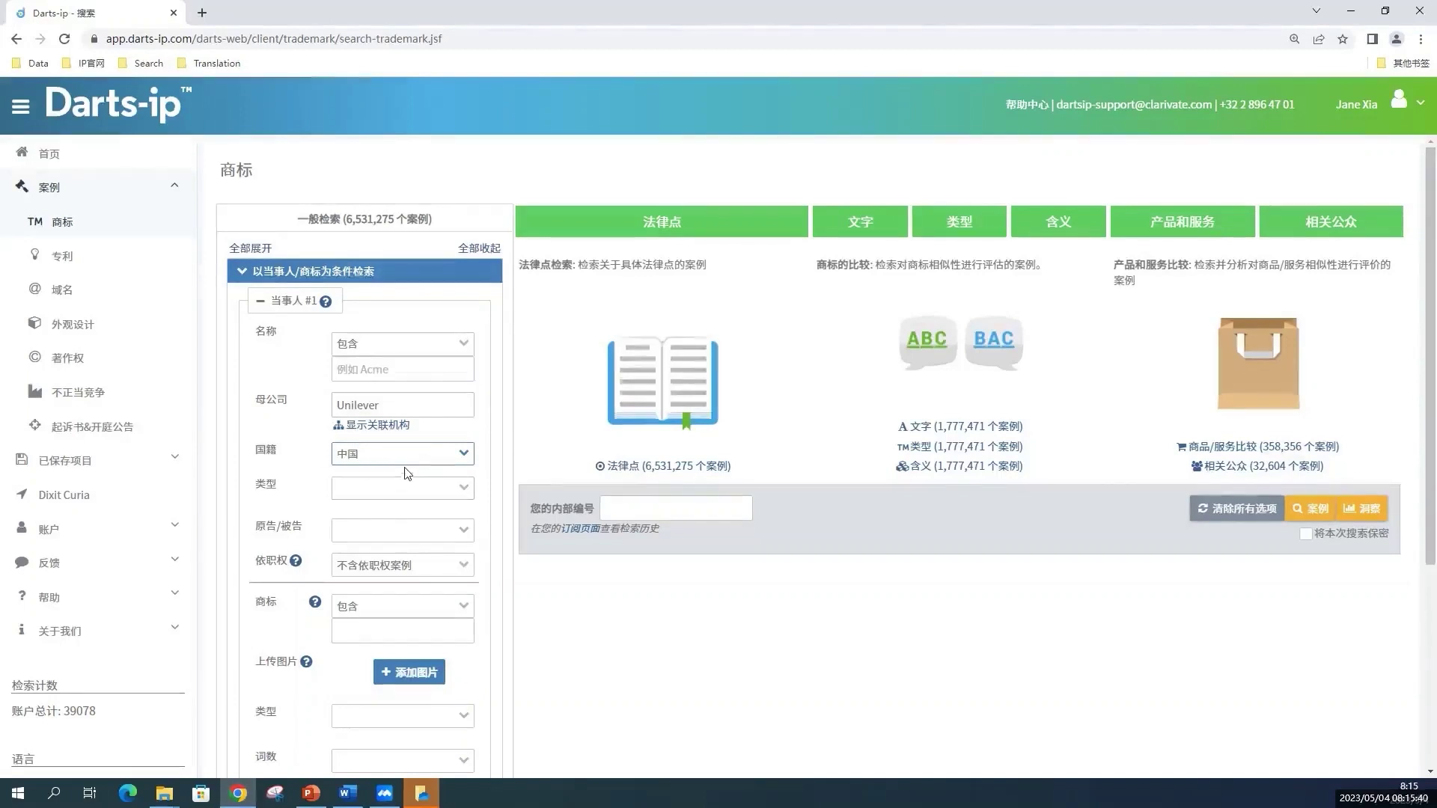
Step: Run the case search for Unilever as parent company with Chinese nationality, review the results and return to the trademark search form
{"action": "left_click", "coordinate": [1311, 516]}
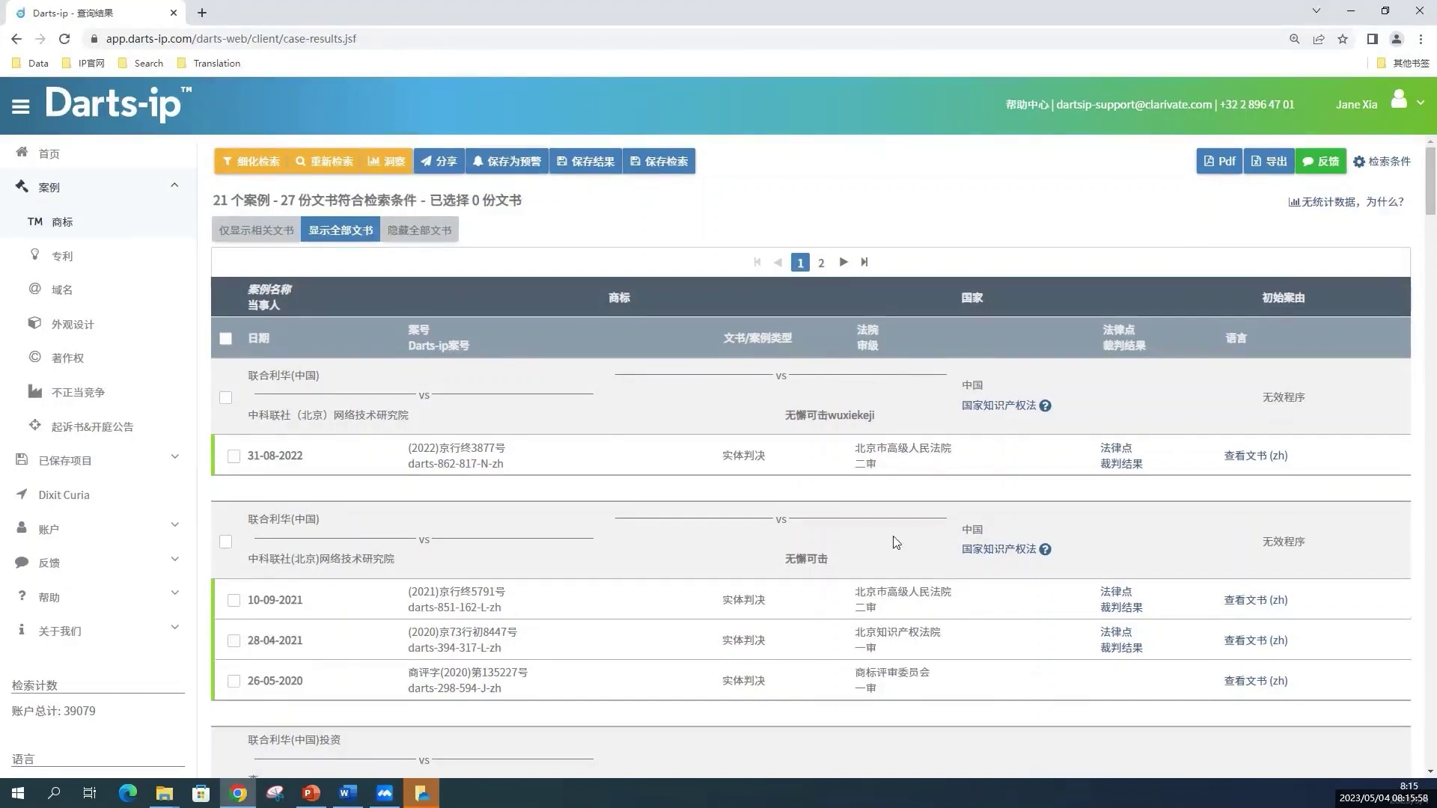
{"action": "scroll", "coordinate": [1033, 601], "scroll_direction": "down", "scroll_amount": 5}
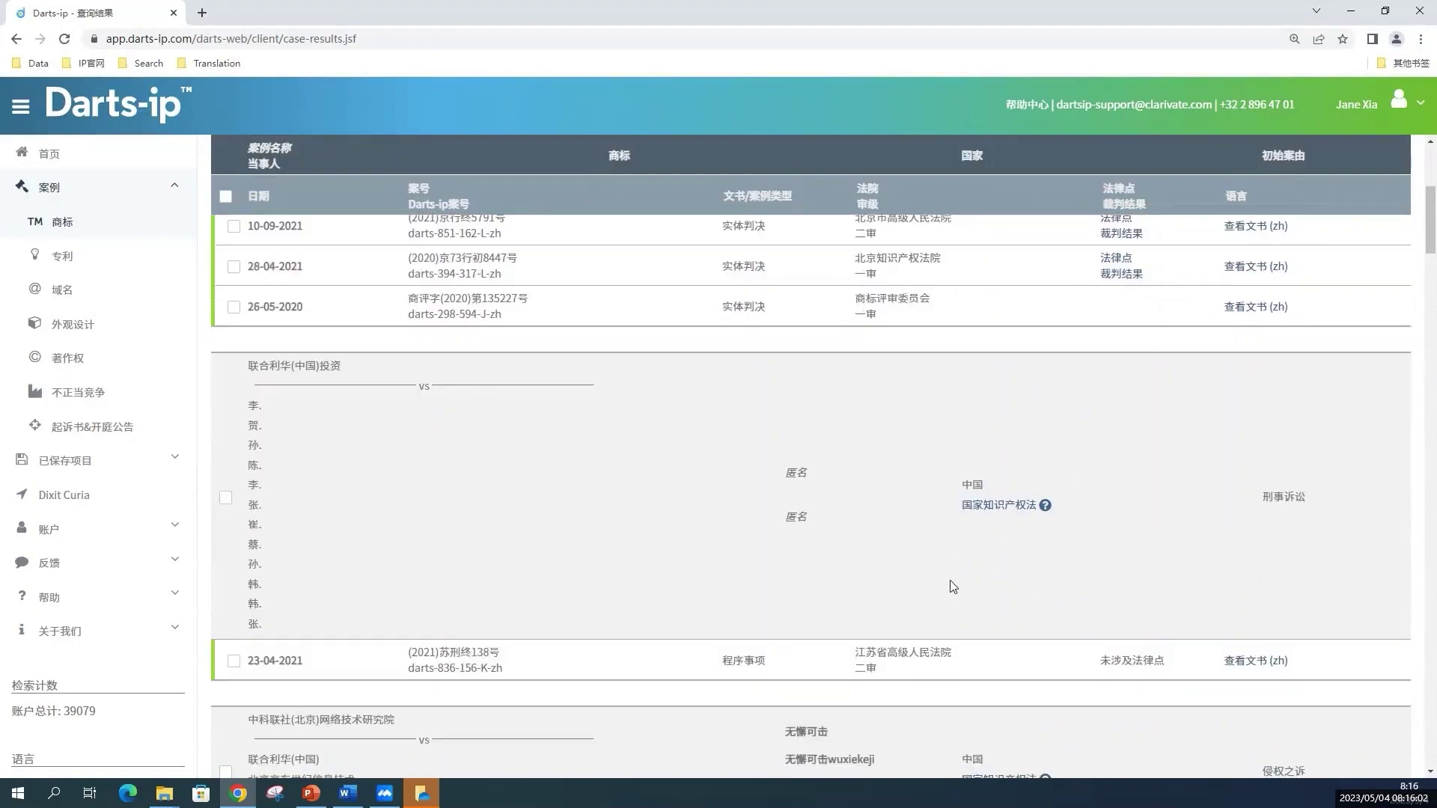
{"action": "scroll", "coordinate": [758, 524], "scroll_direction": "up", "scroll_amount": 5}
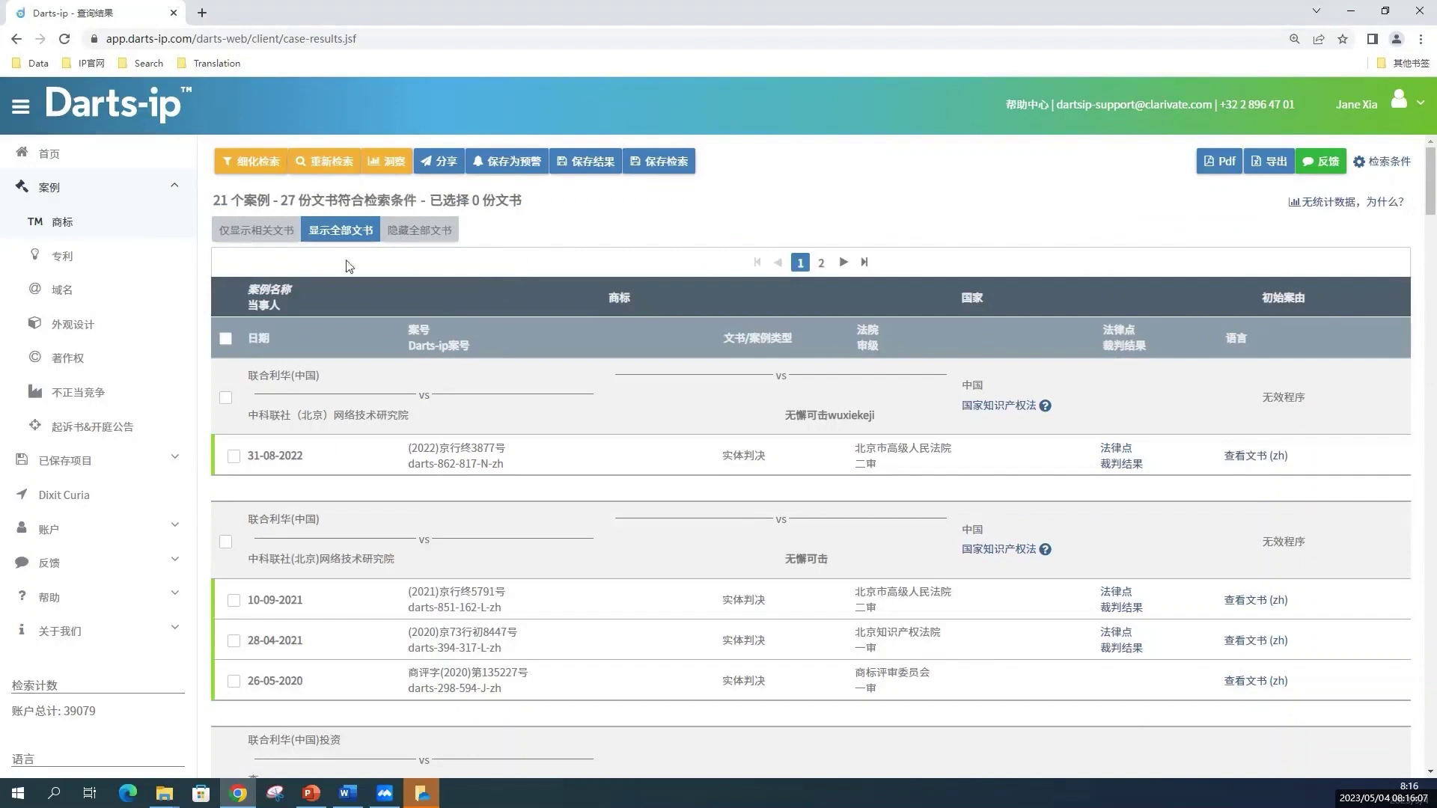
{"action": "left_click", "coordinate": [62, 223]}
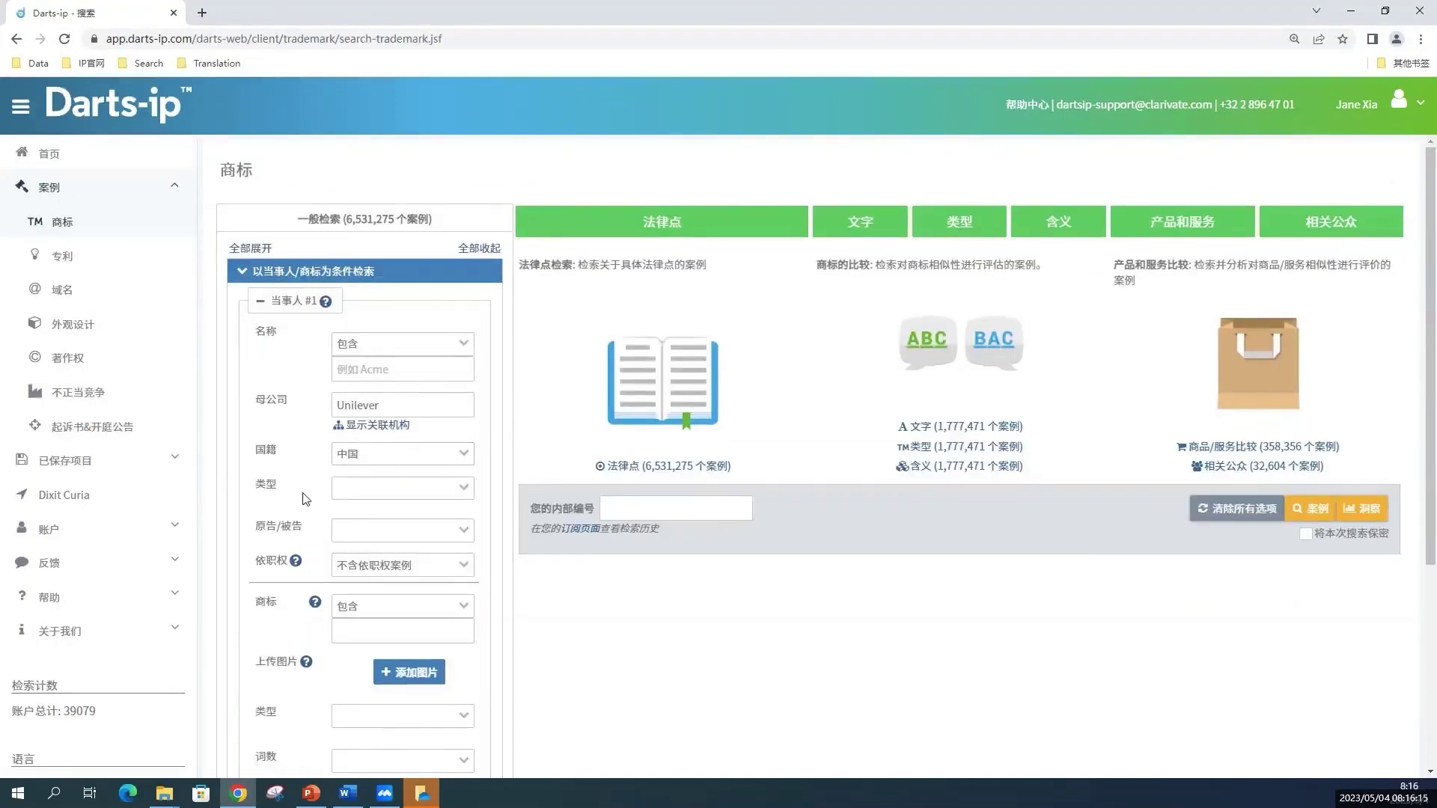
Step: Set the party type (类型) of 当事人 #1 to 企业 and review the other type options
{"action": "left_click", "coordinate": [463, 490]}
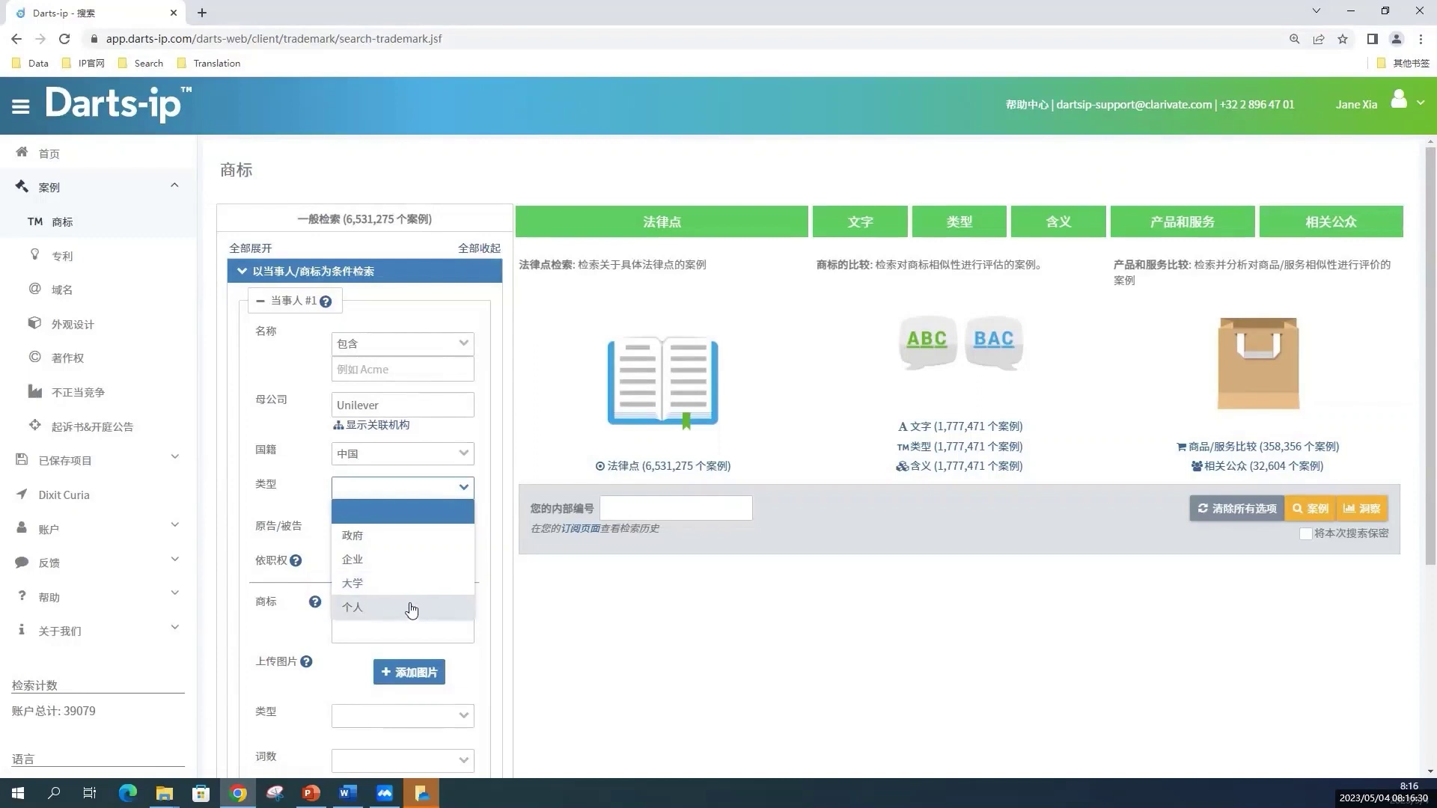
{"action": "left_click", "coordinate": [408, 573]}
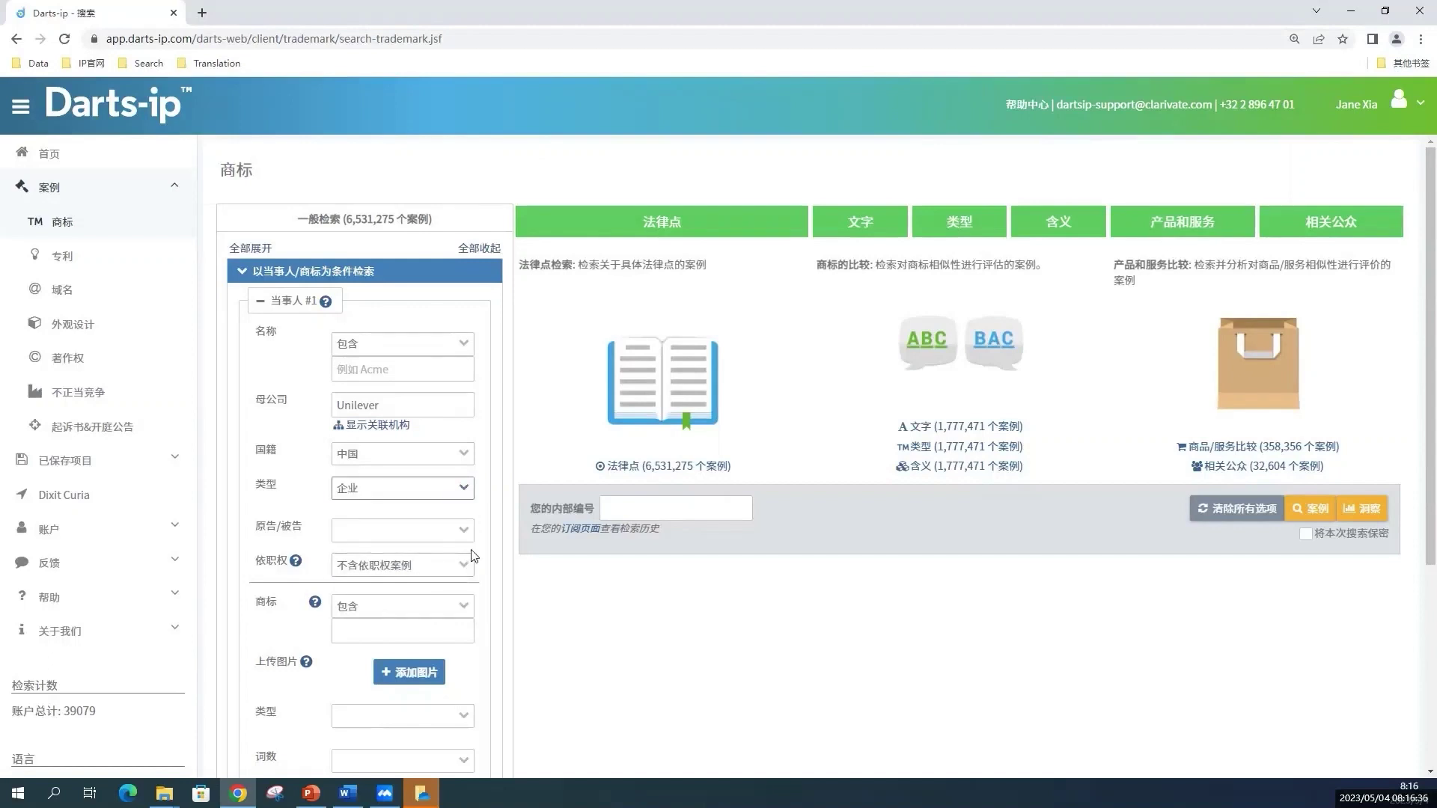
{"action": "left_click", "coordinate": [464, 492]}
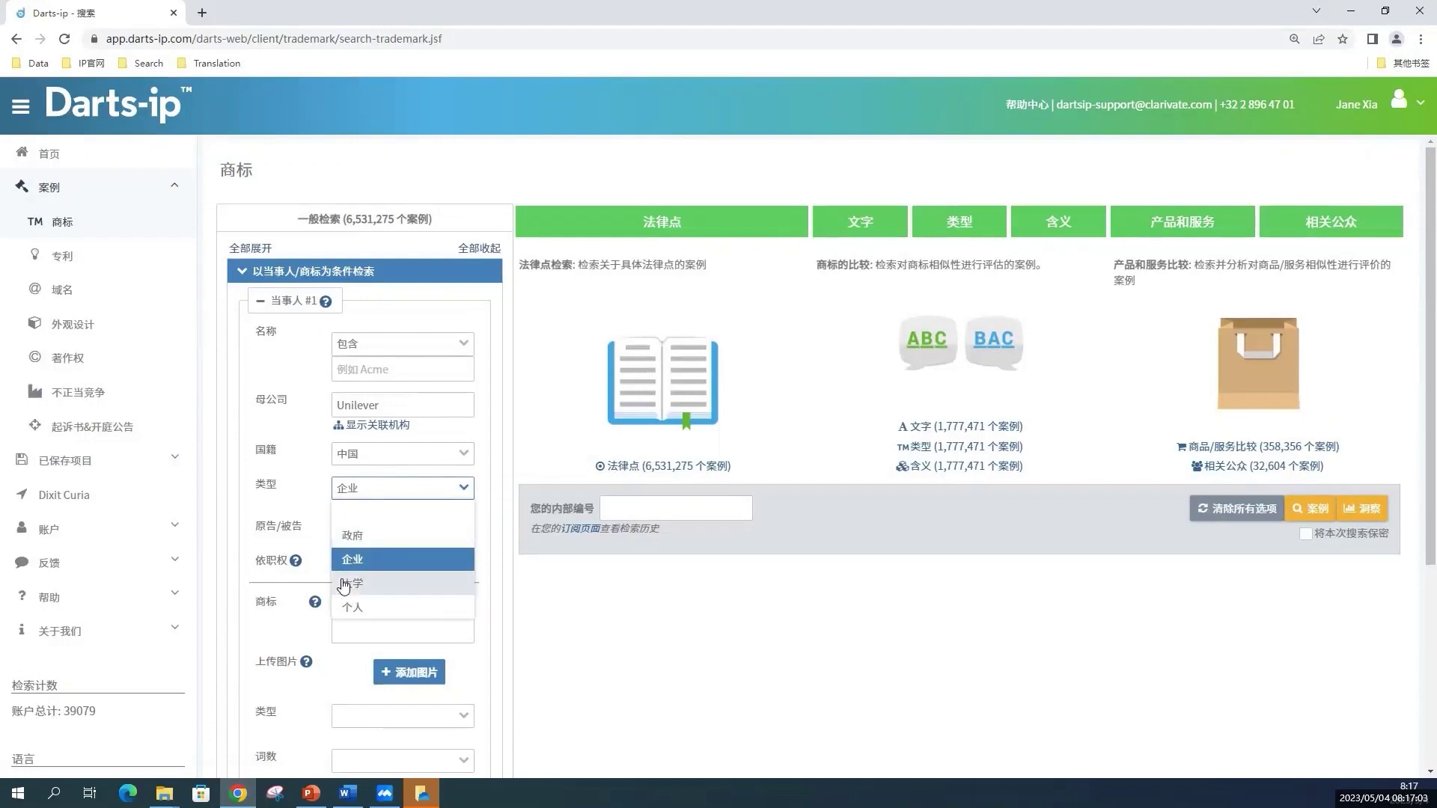
{"action": "left_click", "coordinate": [295, 494]}
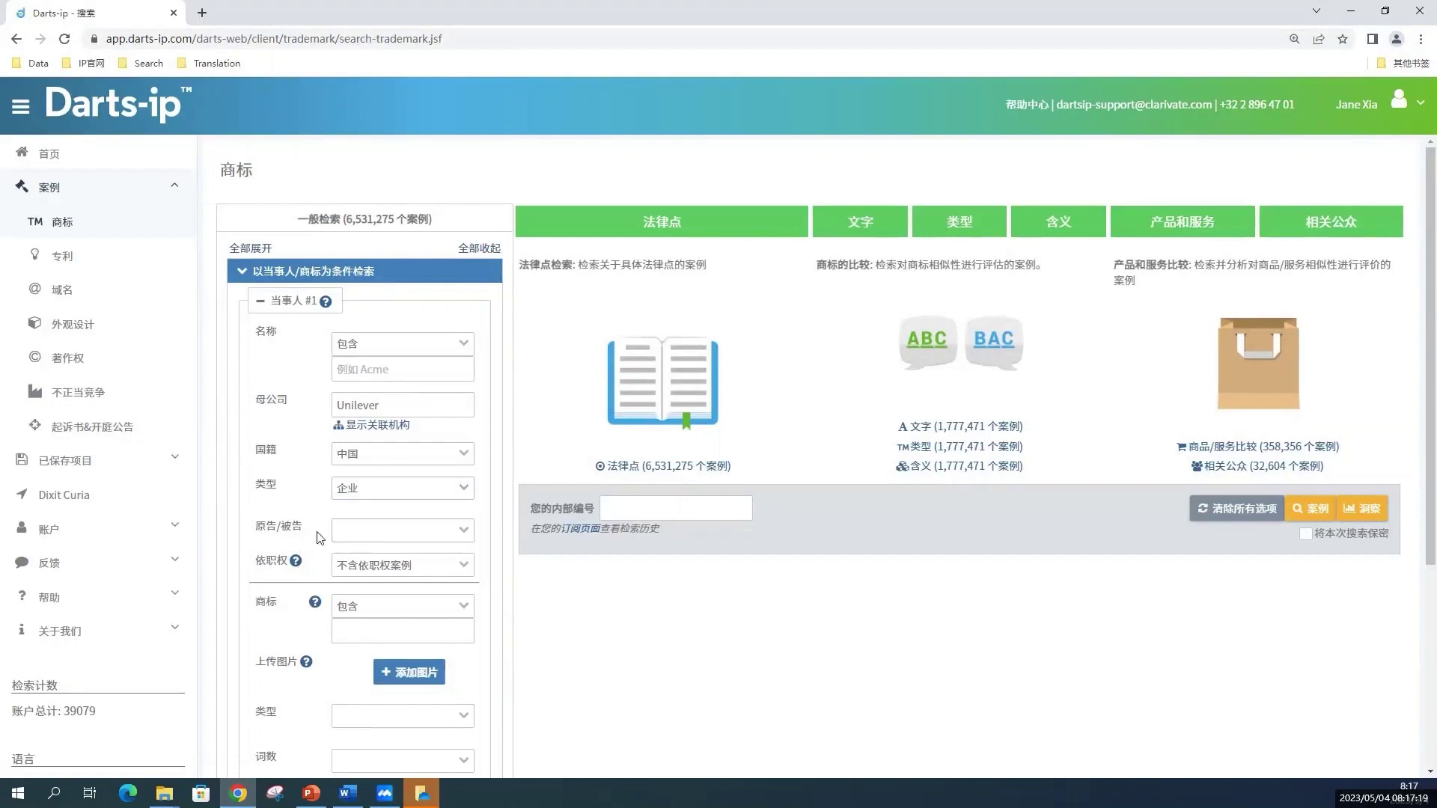
Step: Check the 原告/被告 options without choosing one, and set the 依职权 criterion to 仅含依职权案例
{"action": "left_click", "coordinate": [464, 532]}
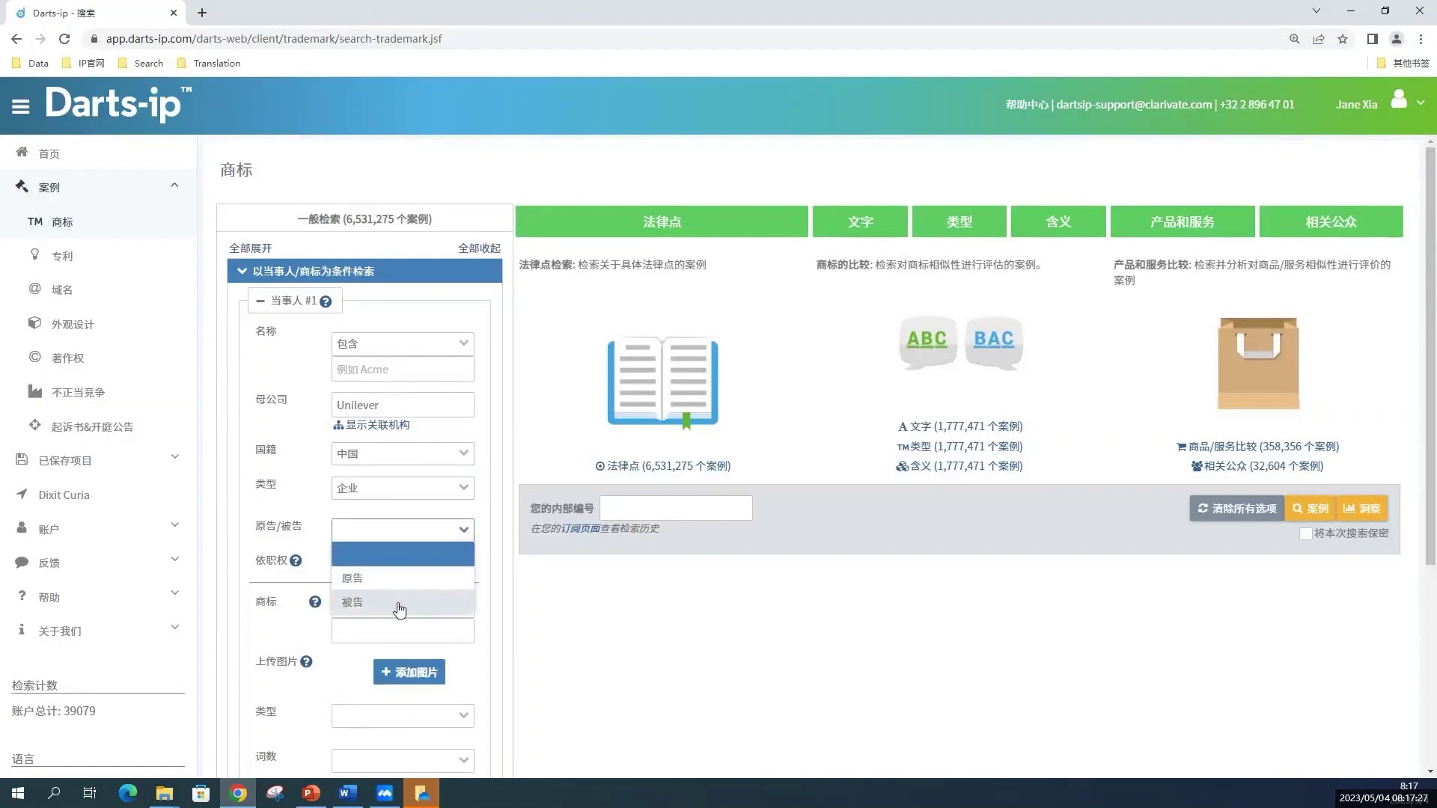
{"action": "left_click", "coordinate": [320, 524]}
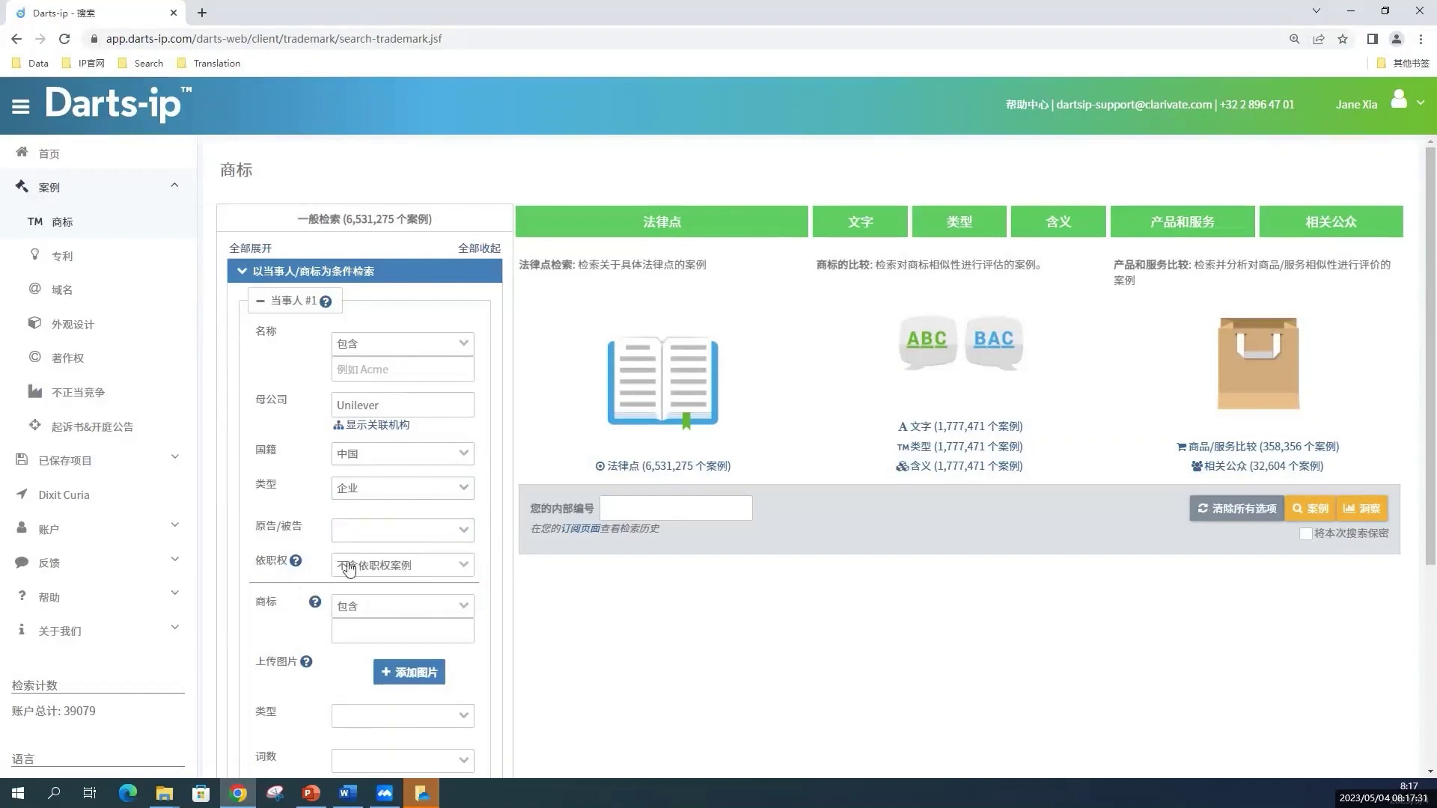
{"action": "left_click", "coordinate": [460, 570]}
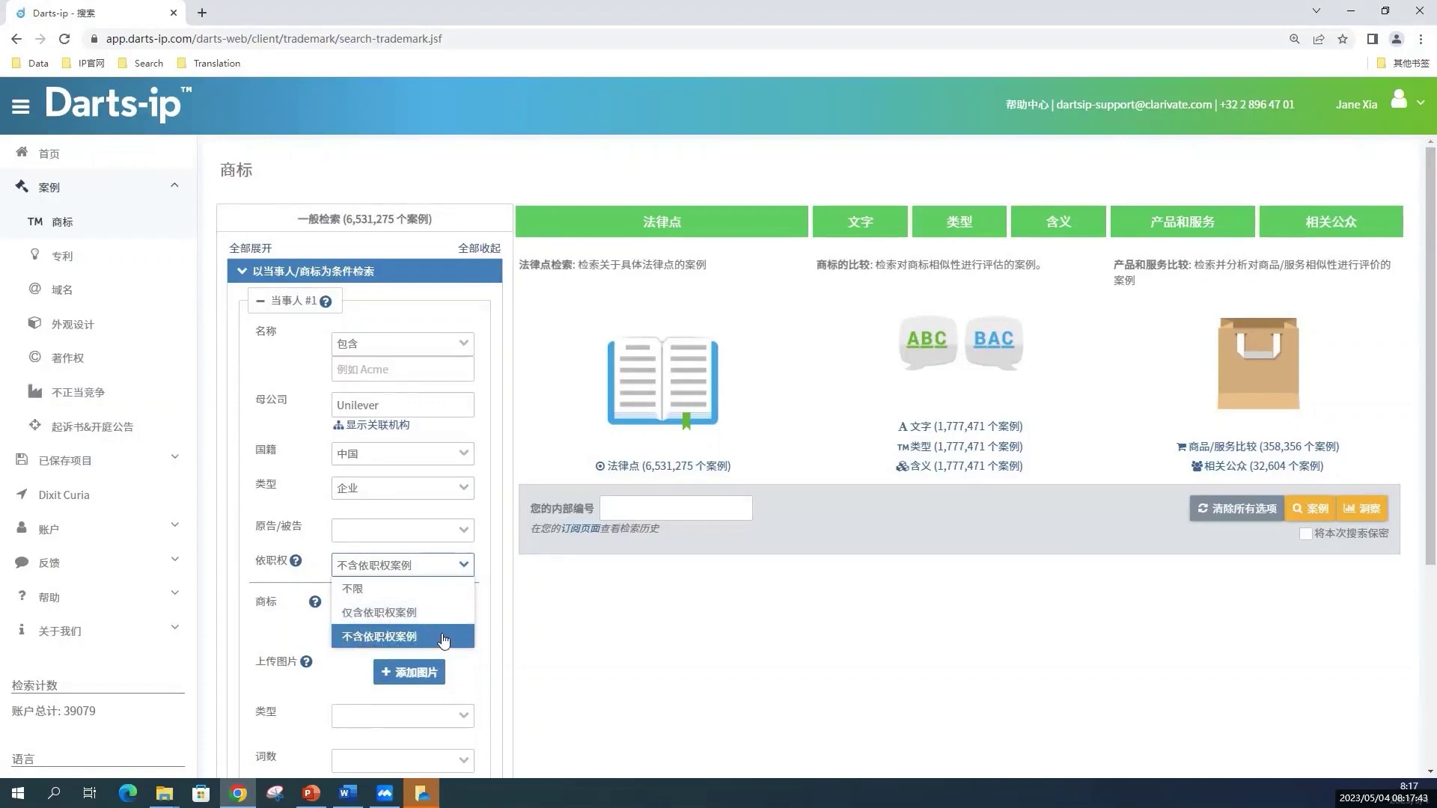
{"action": "left_click", "coordinate": [410, 614]}
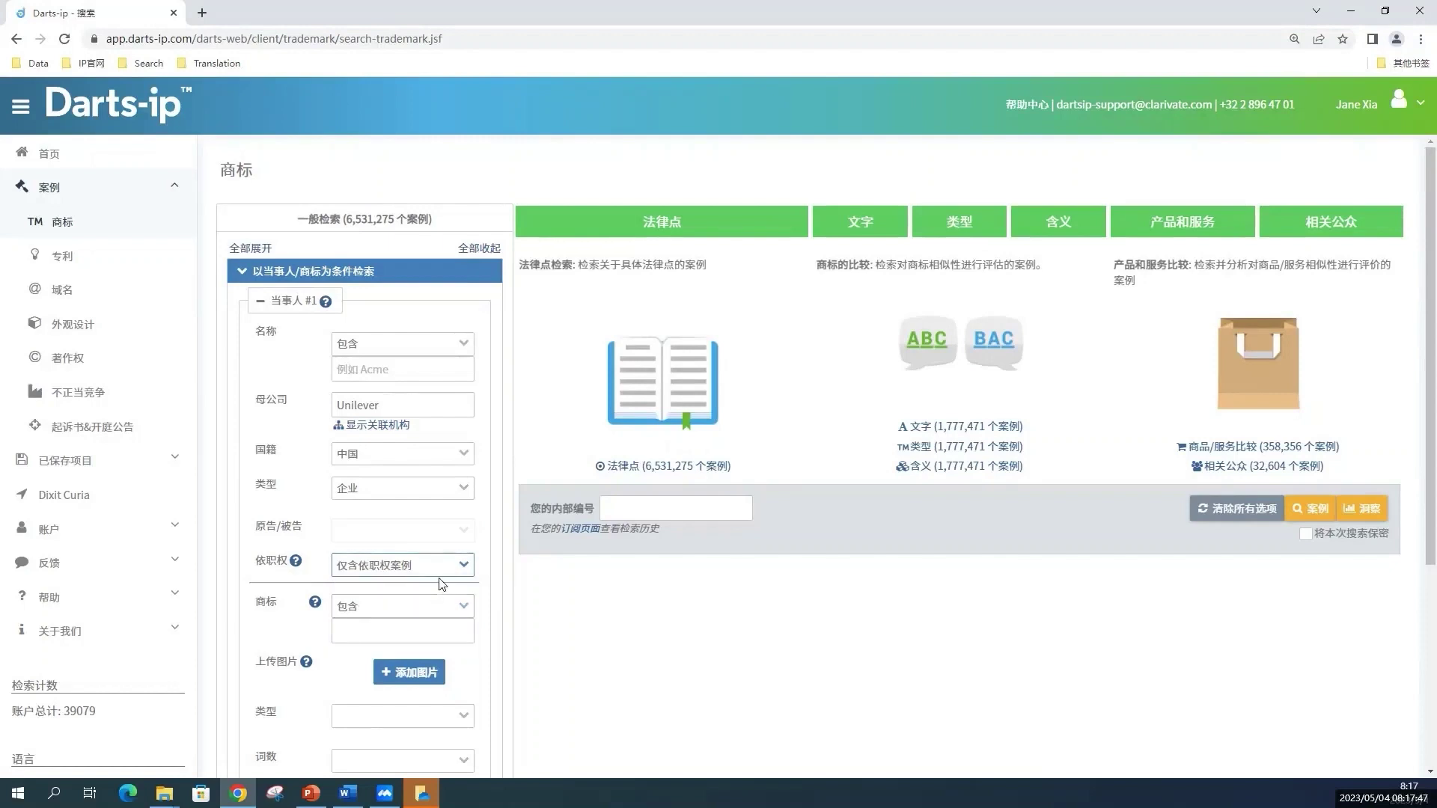